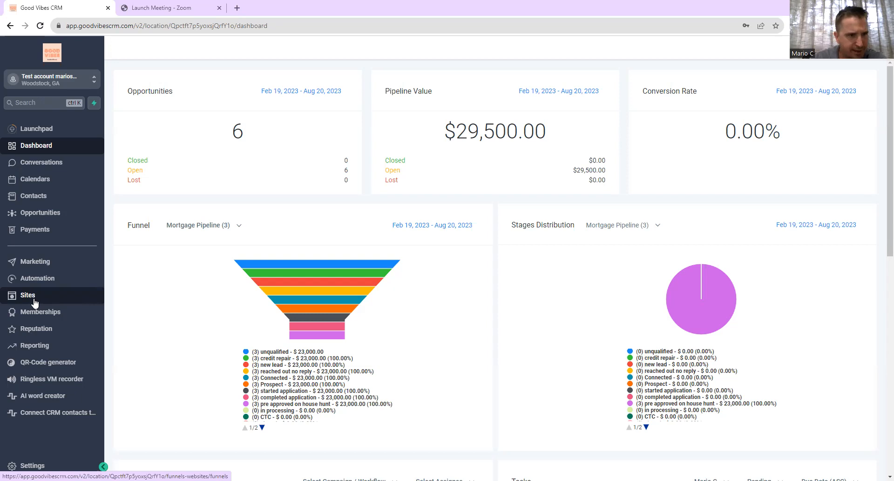
- Open the Sites area to list the existing funnels
click(35, 302)
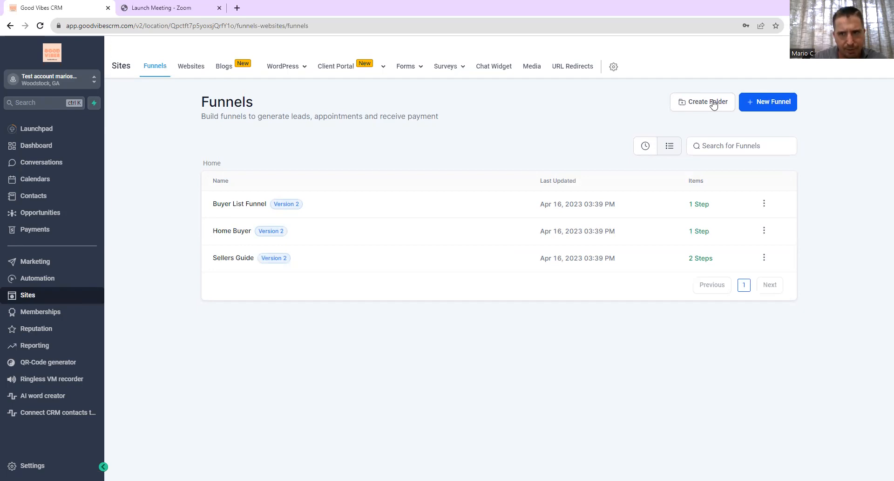
- Dismiss the New Funnel dialog and create a blank form from scratch under Forms > Builder
click(769, 105)
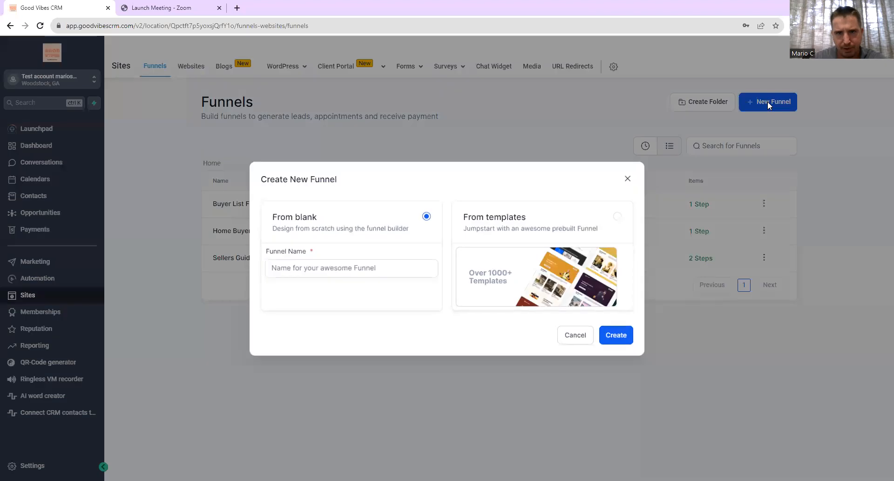
right_click(626, 180)
click(626, 180)
click(405, 66)
click(383, 88)
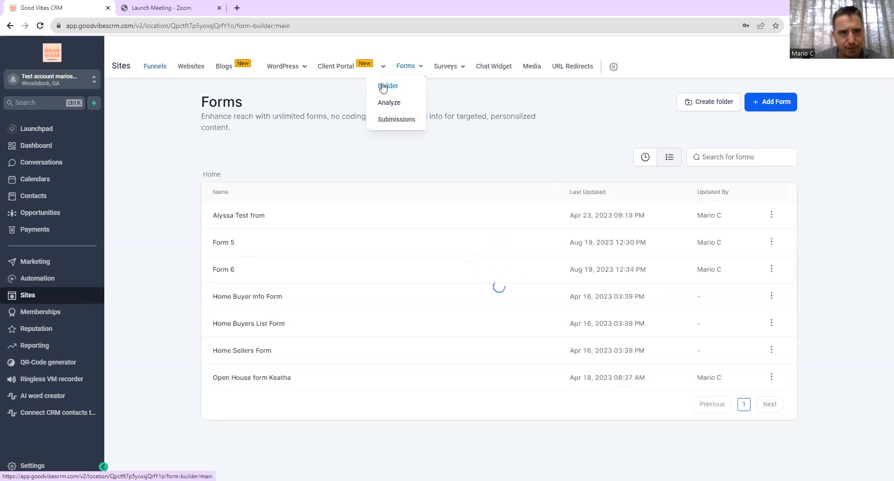
click(774, 107)
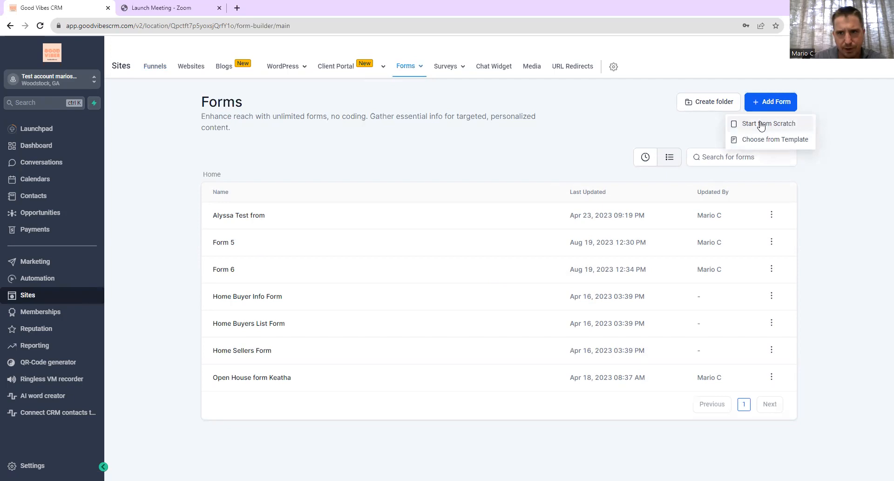
click(761, 123)
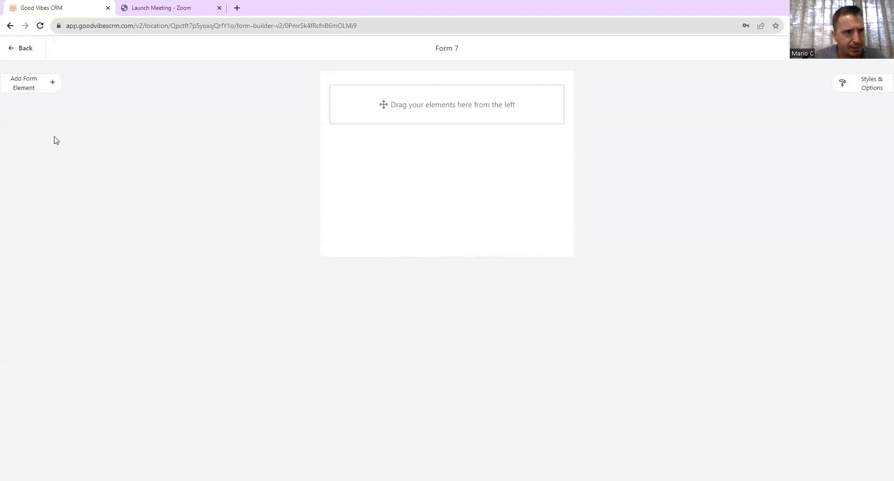
- Open the form element library, browse Custom Fields, then return to Quick Add
click(32, 90)
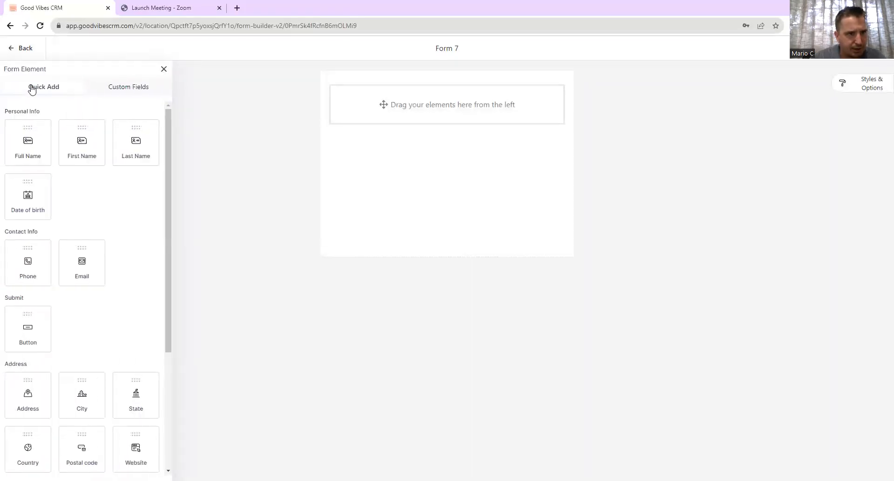
scroll(117, 226, down, 4)
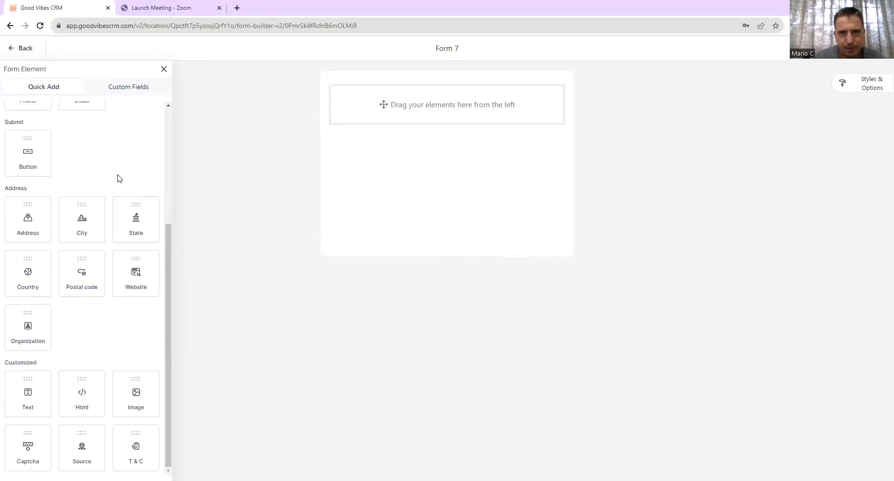
scroll(119, 178, up, 5)
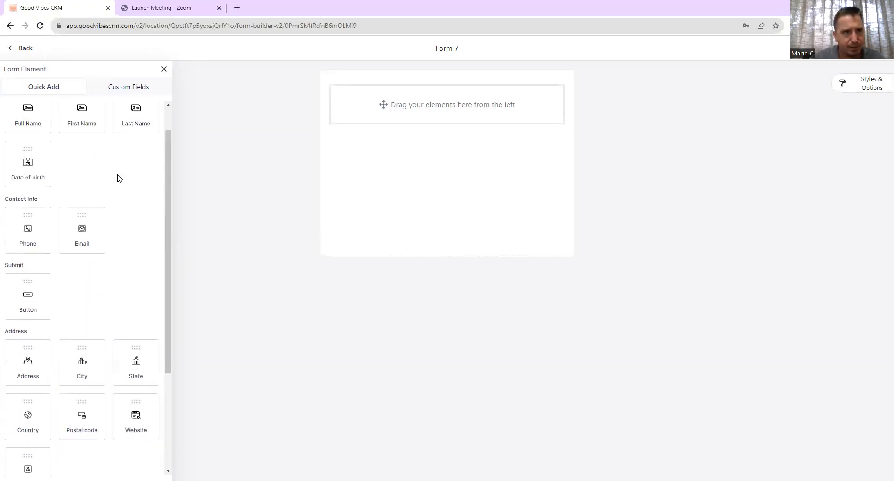
click(128, 91)
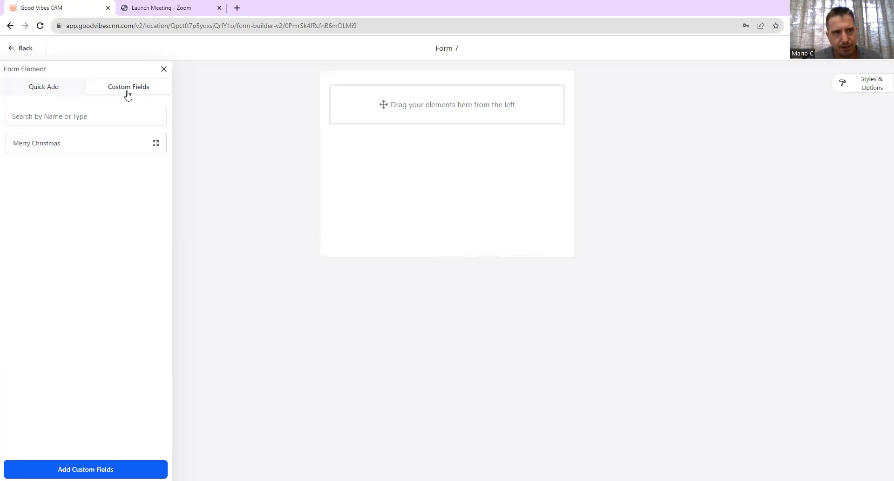
click(52, 96)
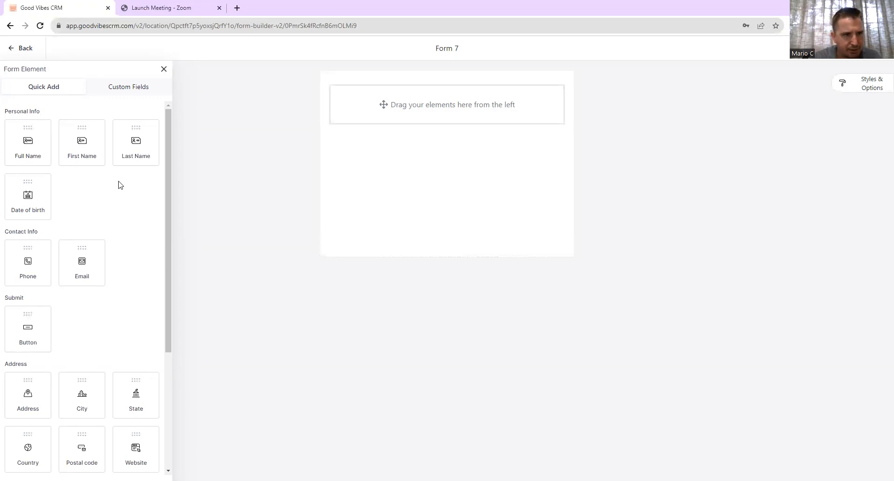
scroll(119, 239, down, 4)
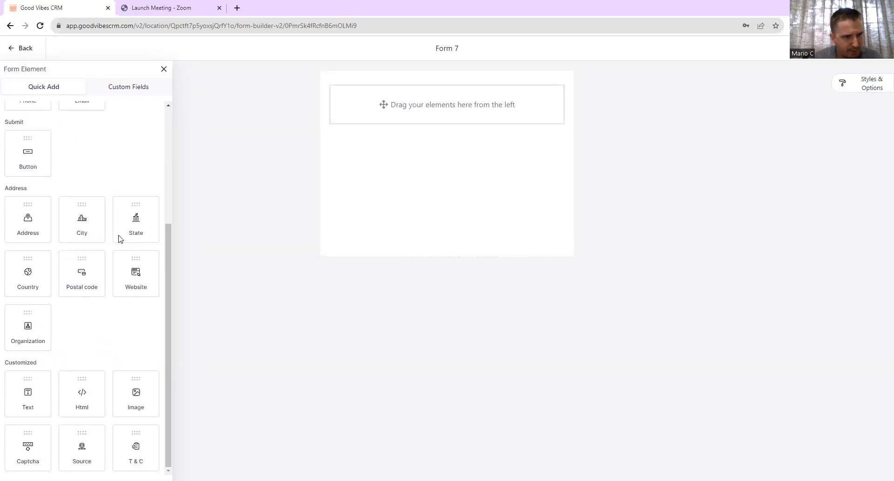
scroll(120, 239, up, 4)
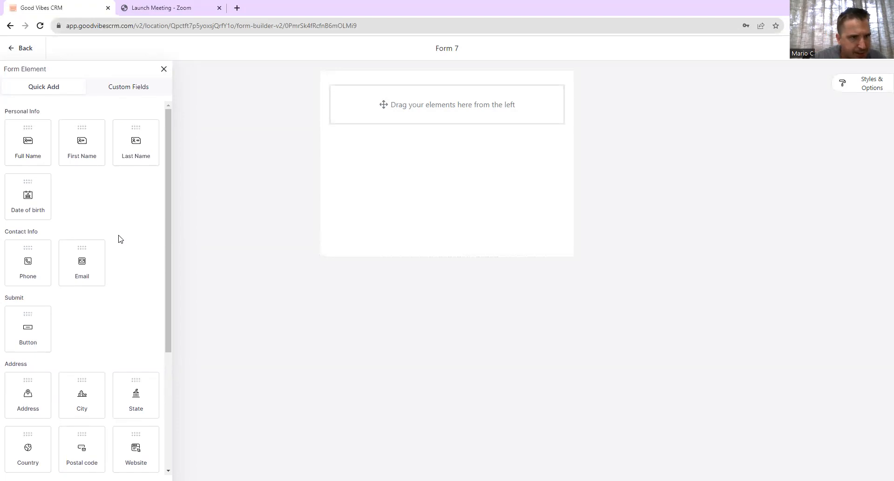
scroll(120, 238, down, 4)
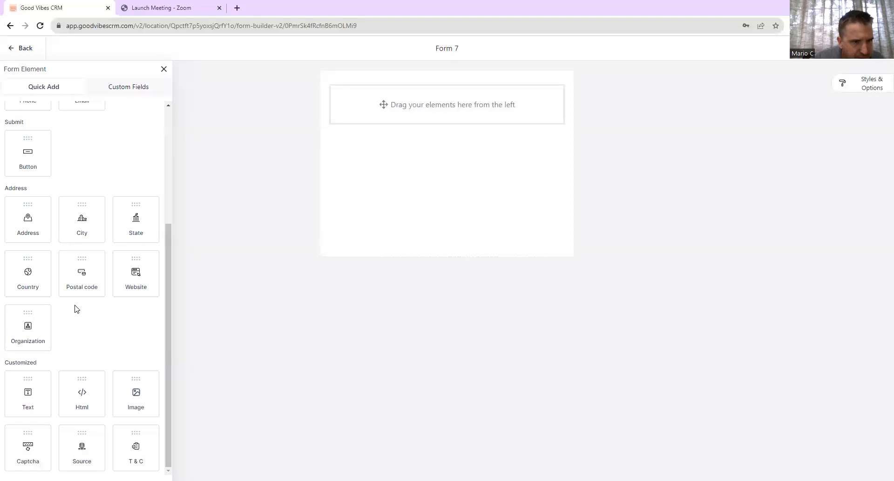
- Add a Text element to the form and change its wording to 'test form'
drag(30, 395, 431, 114)
click(417, 119)
click(784, 125)
key(BackSpace)
key(BackSpace)
key(BackSpace)
key(BackSpace)
text(test form)
click(254, 201)
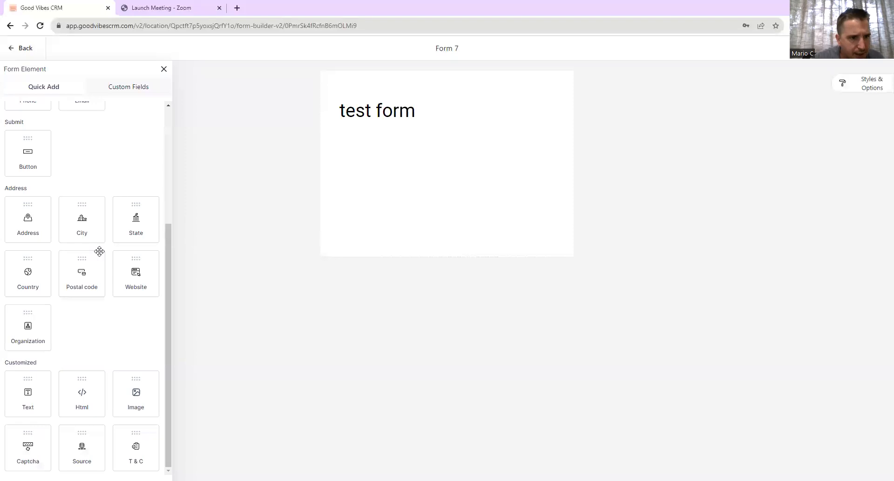
- Add First Name, Last Name, Phone, Email and Captcha fields below the heading
scroll(99, 251, up, 4)
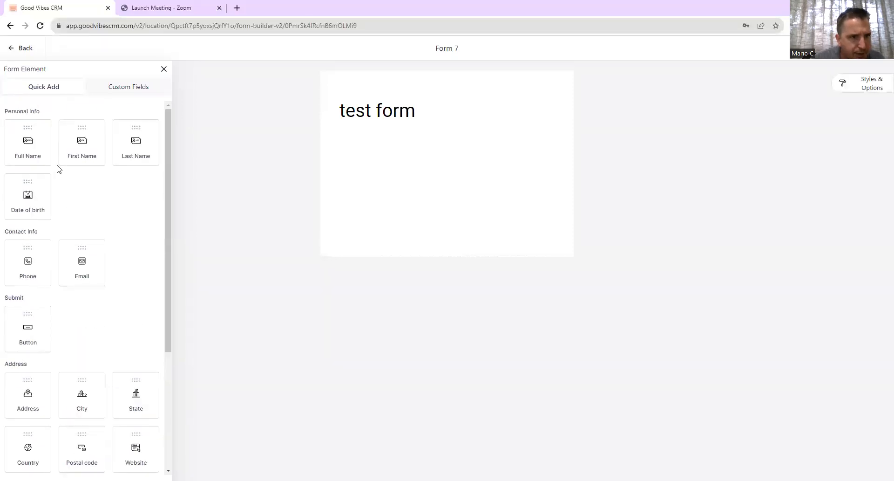
drag(89, 165, 407, 156)
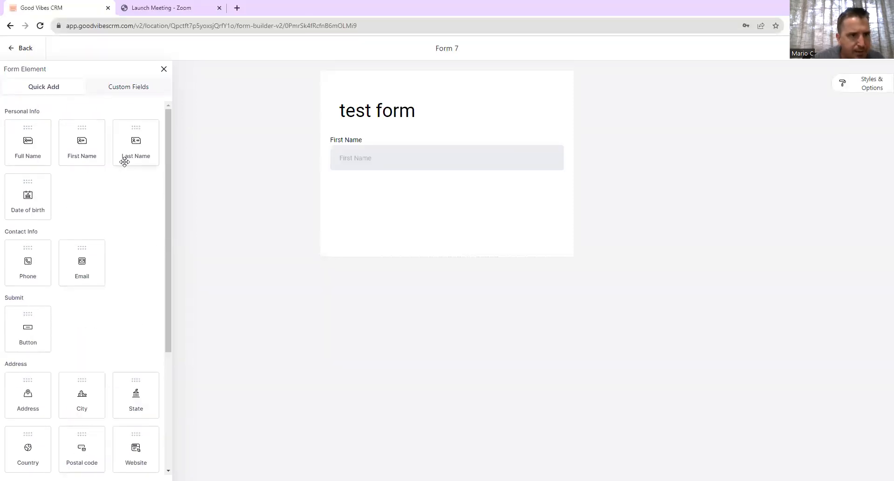
drag(140, 159, 385, 203)
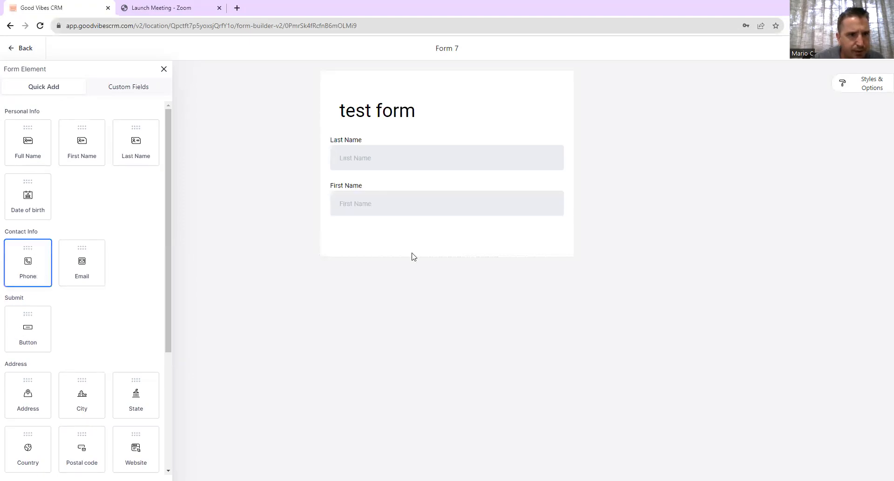
drag(34, 269, 404, 227)
drag(74, 262, 389, 293)
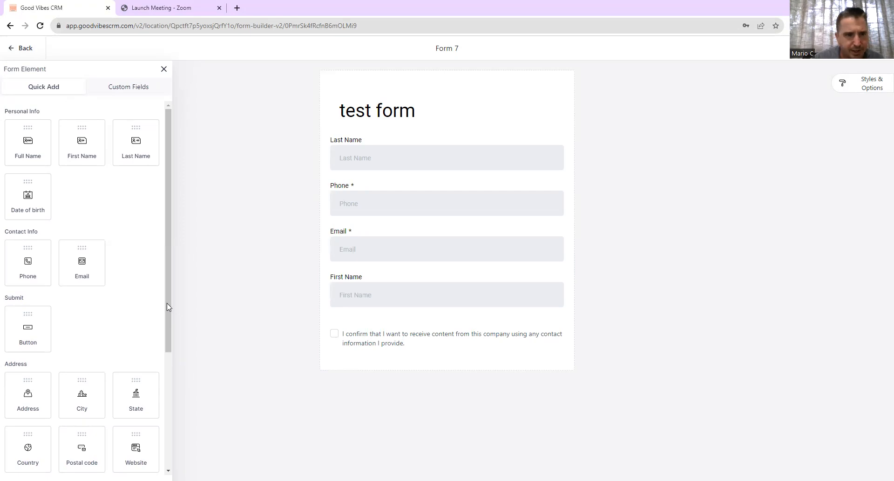
drag(167, 308, 175, 413)
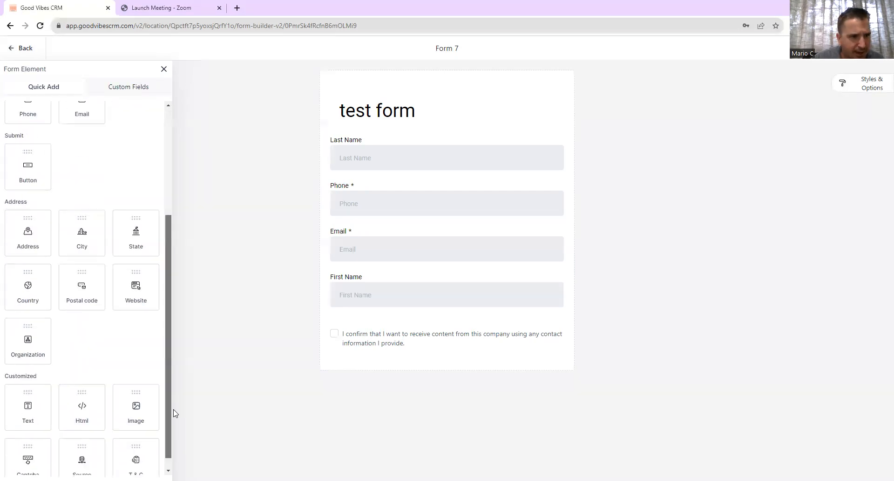
scroll(118, 359, down, 1)
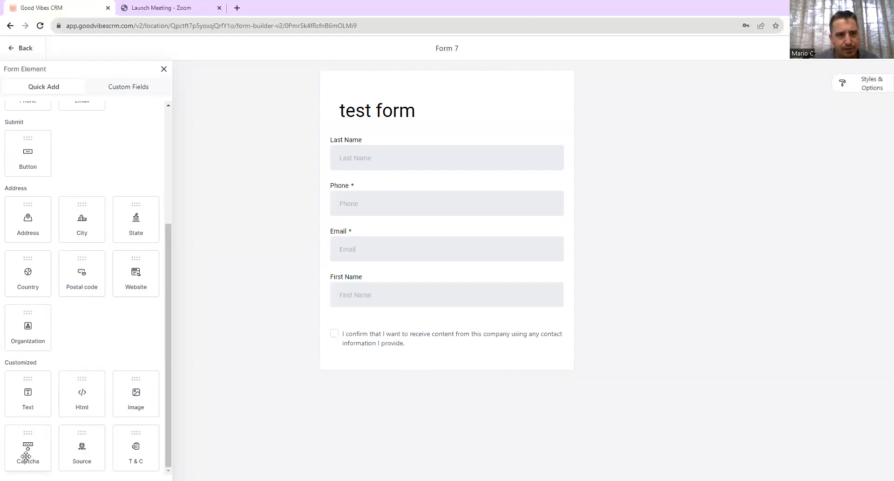
drag(25, 455, 453, 383)
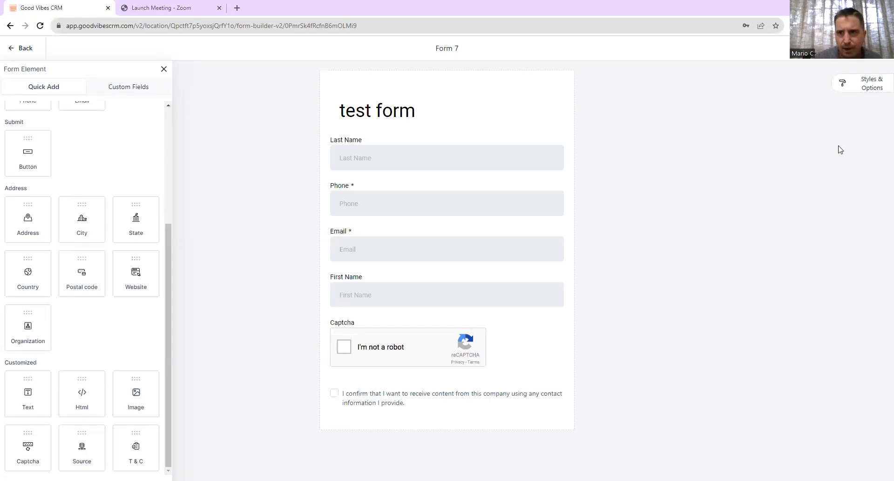
- Browse Form 7's Styles & Options settings, then show its Options tab
click(873, 89)
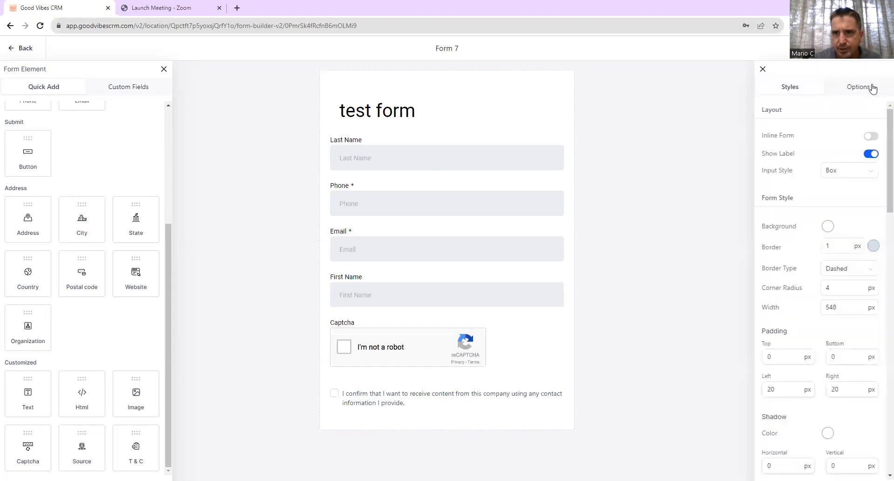
scroll(790, 206, down, 10)
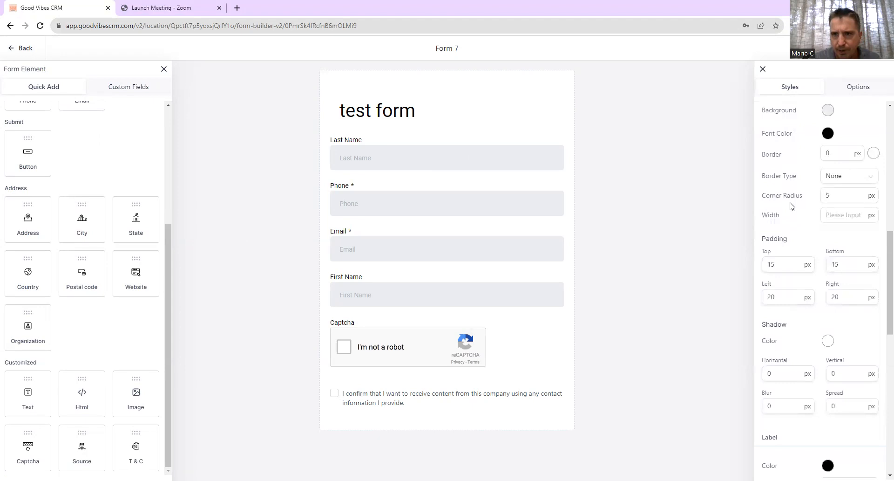
scroll(798, 321, down, 3)
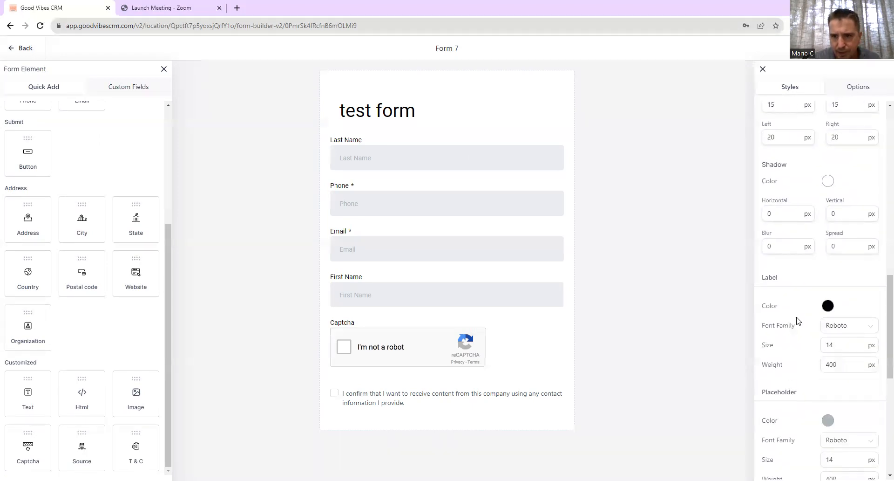
scroll(797, 320, down, 7)
scroll(797, 320, up, 10)
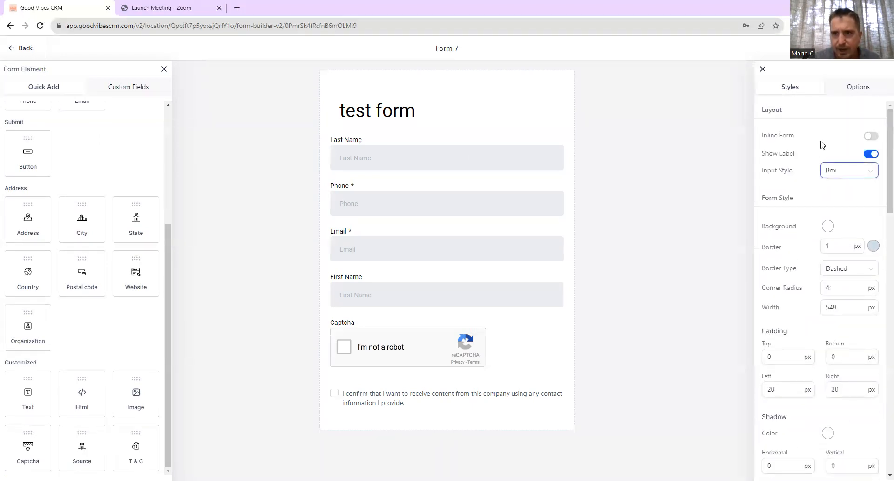
click(861, 86)
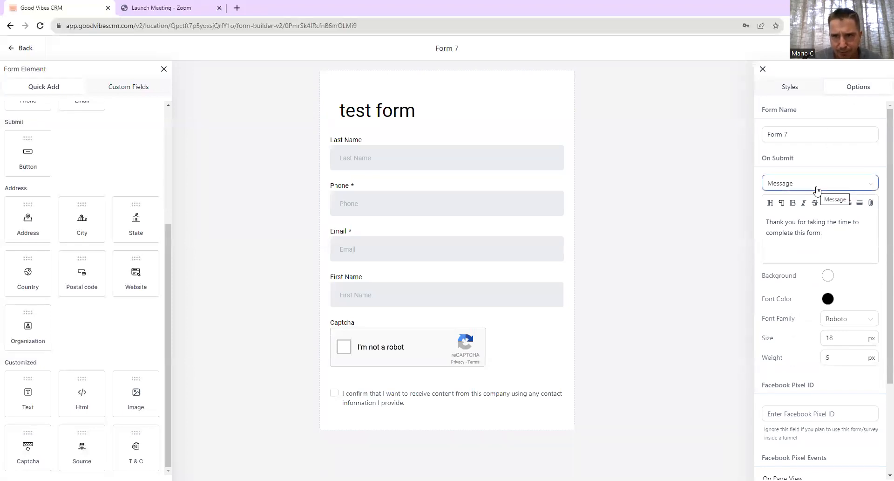
- Rename the form to 'Test form 1' and set On Submit to Open URL
click(794, 134)
key(BackSpace)
key(BackSpace)
key(BackSpace)
key(BackSpace)
key(BackSpace)
key(BackSpace)
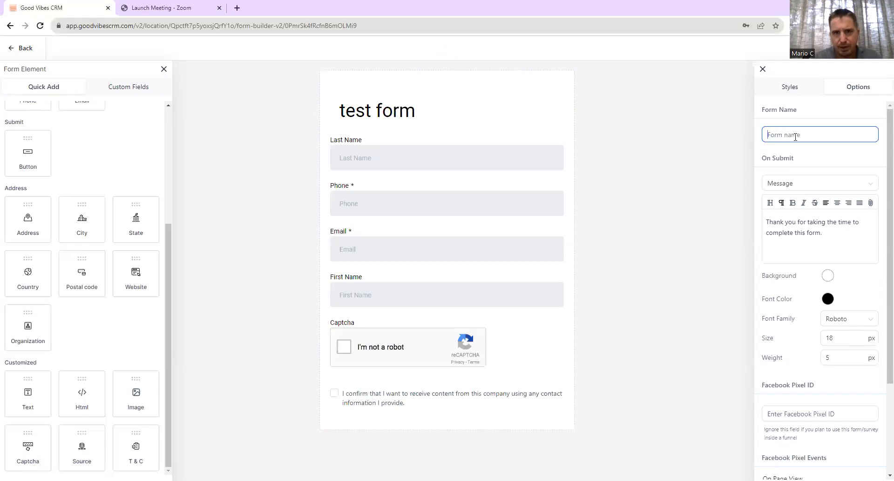
text(Test form 1)
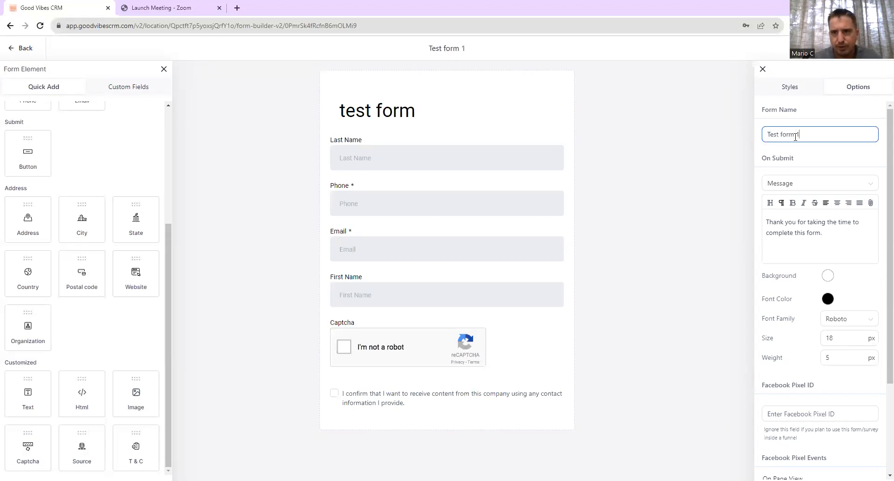
click(840, 183)
click(806, 201)
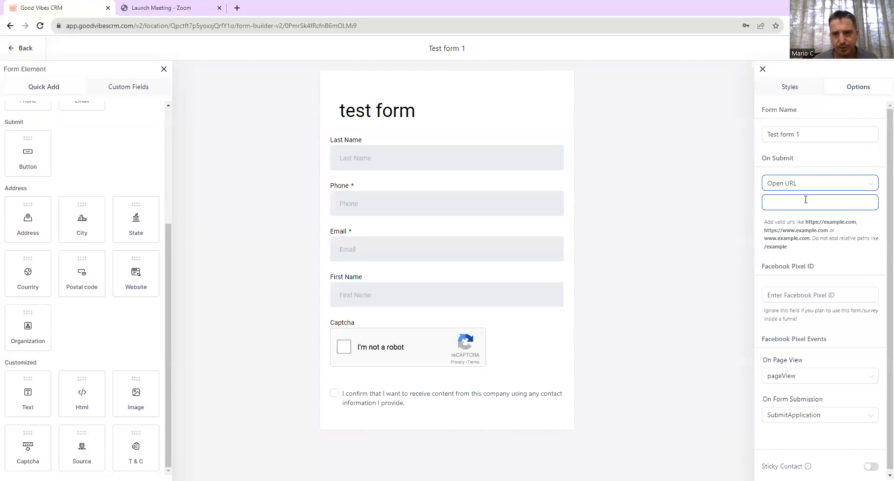
click(818, 255)
scroll(818, 255, down, 1)
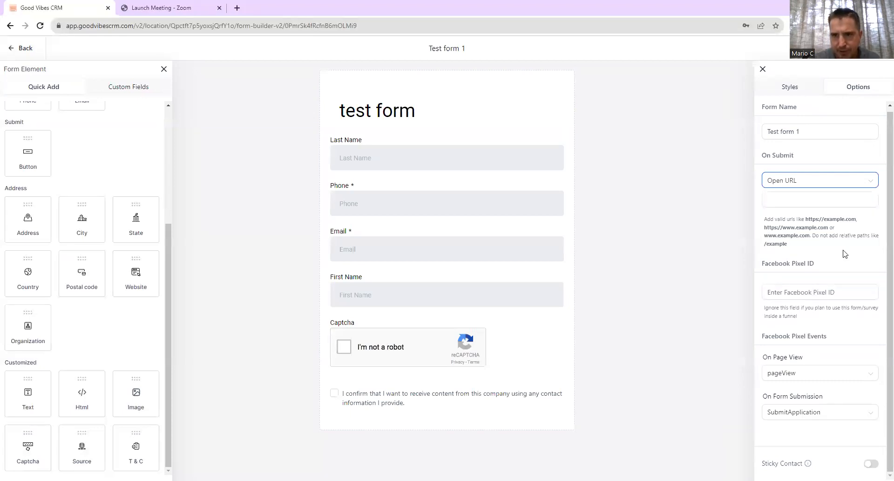
scroll(844, 254, up, 1)
scroll(845, 253, down, 1)
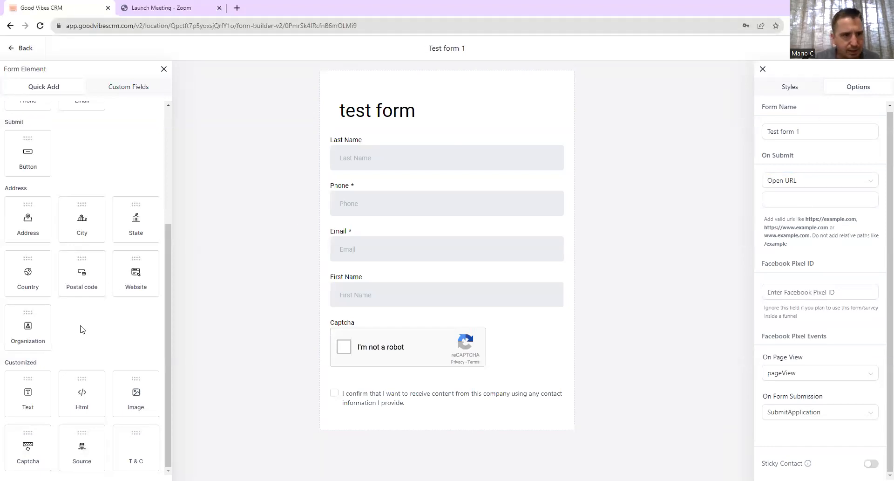
scroll(80, 329, up, 4)
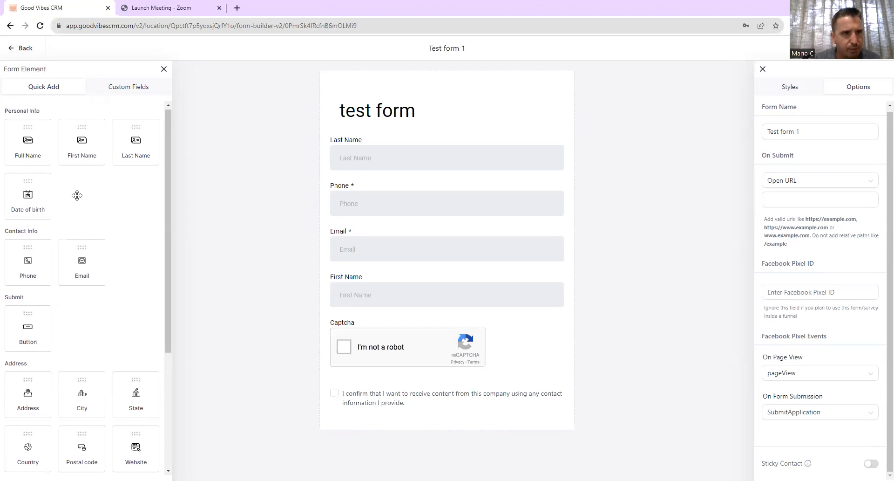
click(113, 92)
click(47, 92)
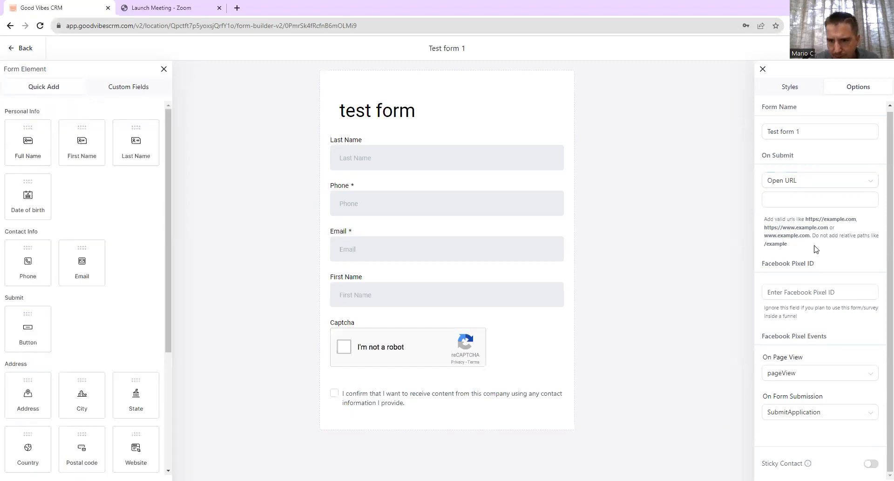
scroll(824, 219, up, 1)
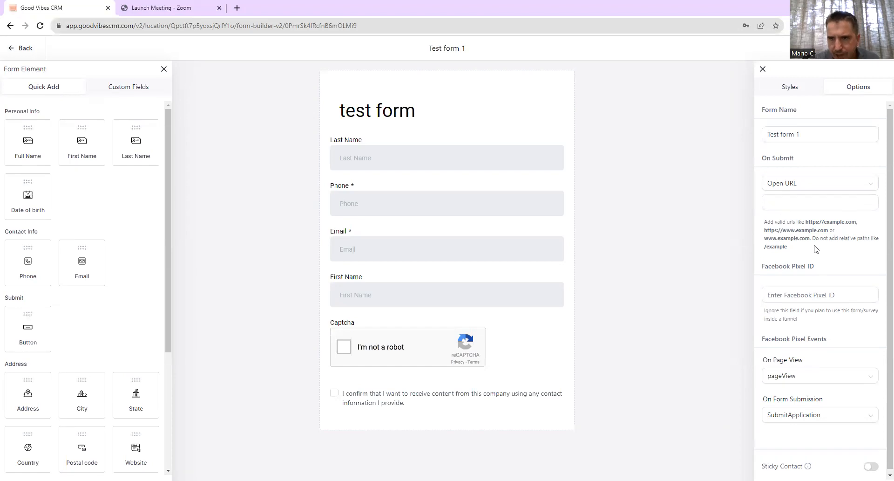
- Review Test form 1's styles: dashed border, 548 px width, 20 px side padding
click(789, 92)
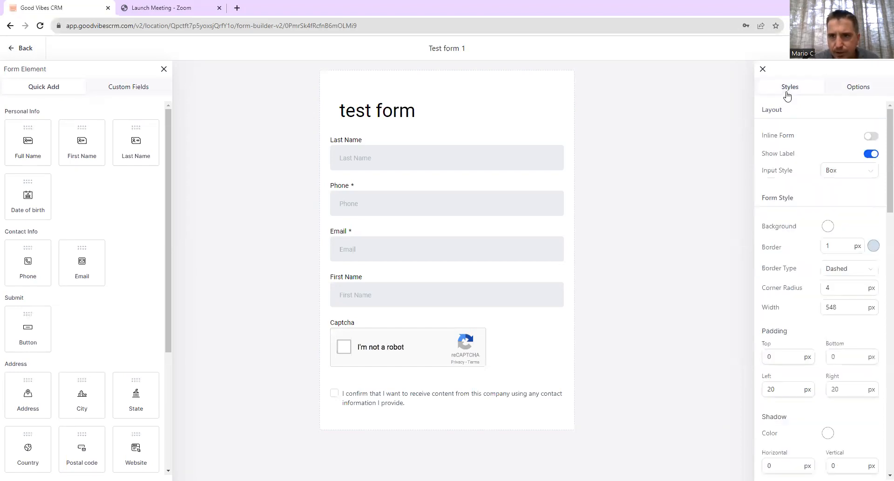
scroll(805, 167, down, 1)
scroll(806, 168, down, 15)
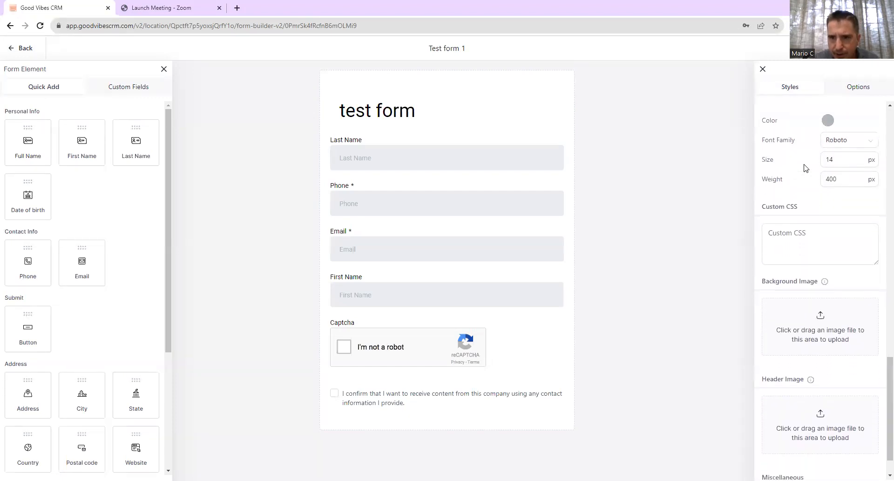
scroll(805, 167, down, 1)
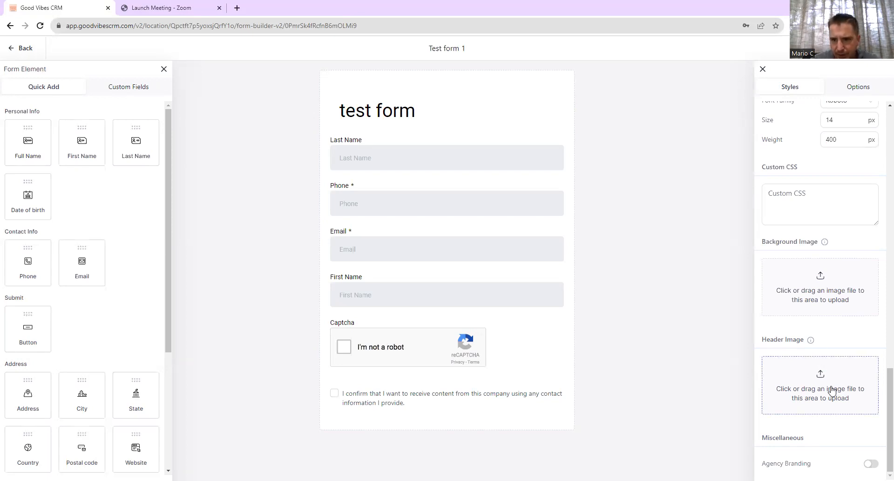
scroll(825, 316, up, 7)
scroll(825, 318, up, 8)
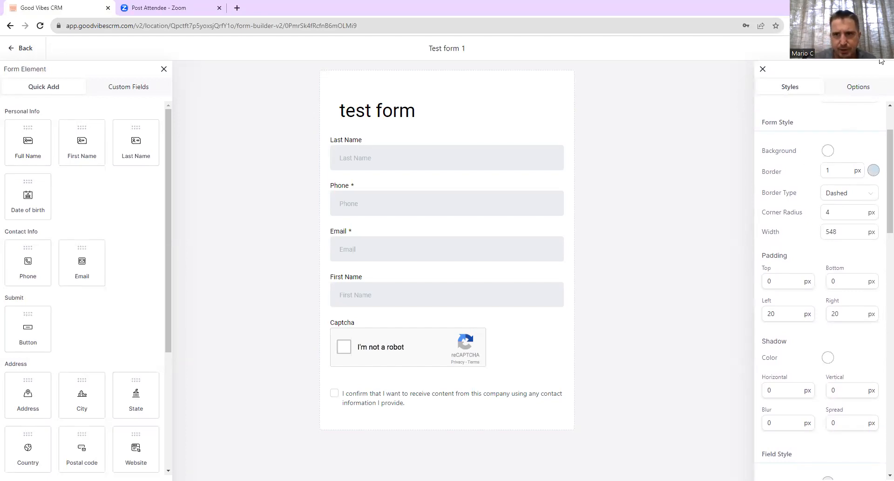
- Preview the form in a new tab, close it, and open the Integrate Form options
click(797, 48)
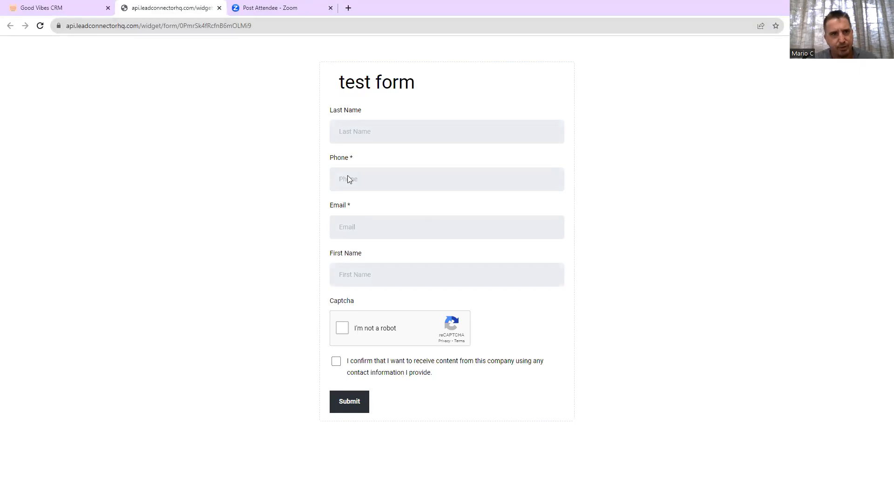
click(219, 8)
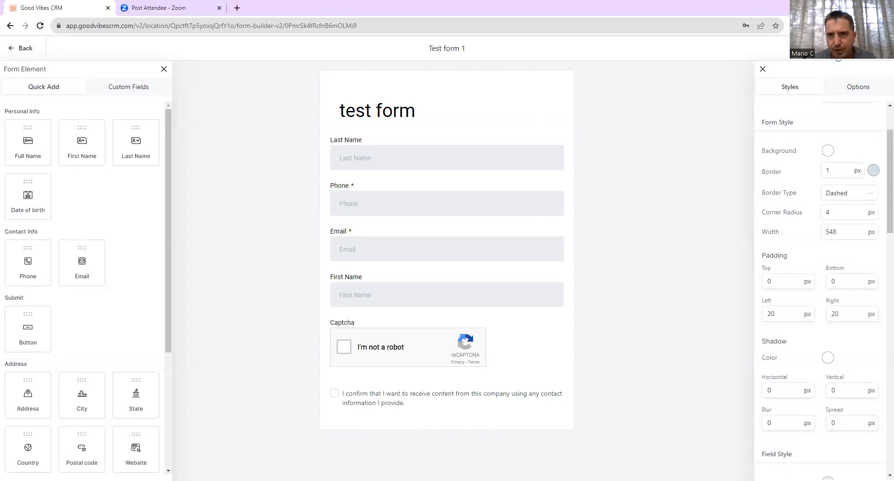
click(834, 48)
mouse_move(422, 197)
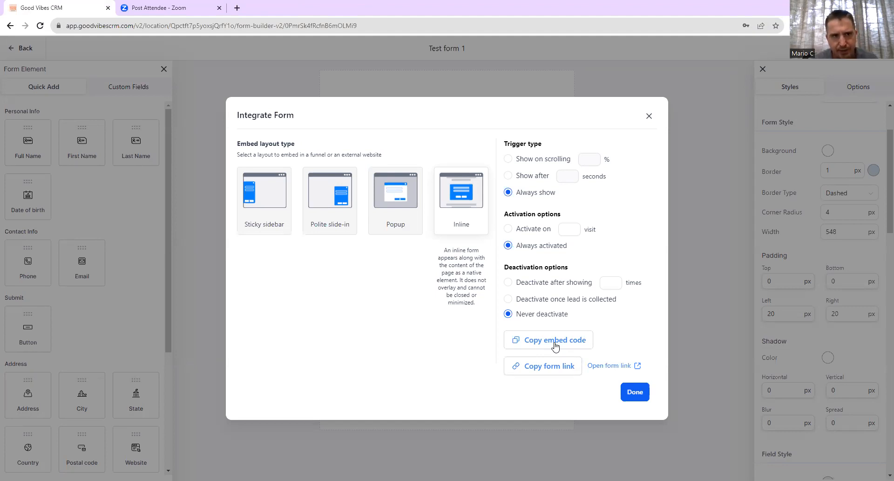
- Copy the form link, load it in a new browser tab, then return and close the embed dialog
click(549, 370)
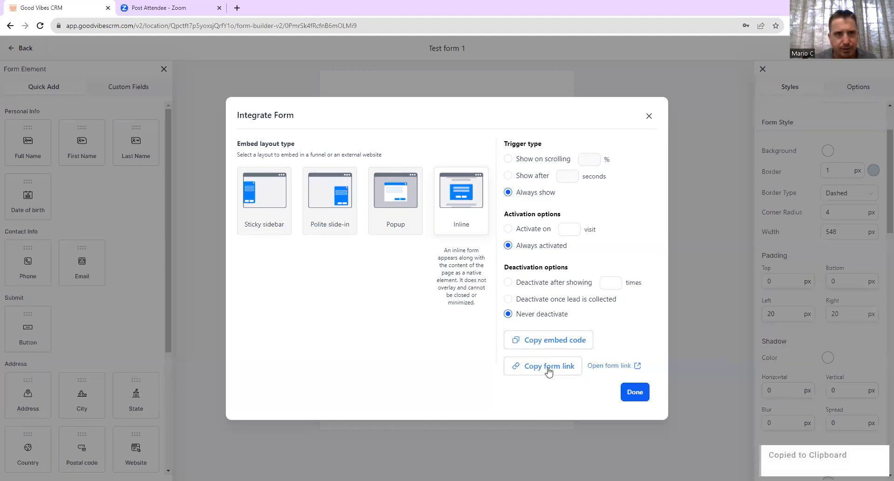
click(237, 8)
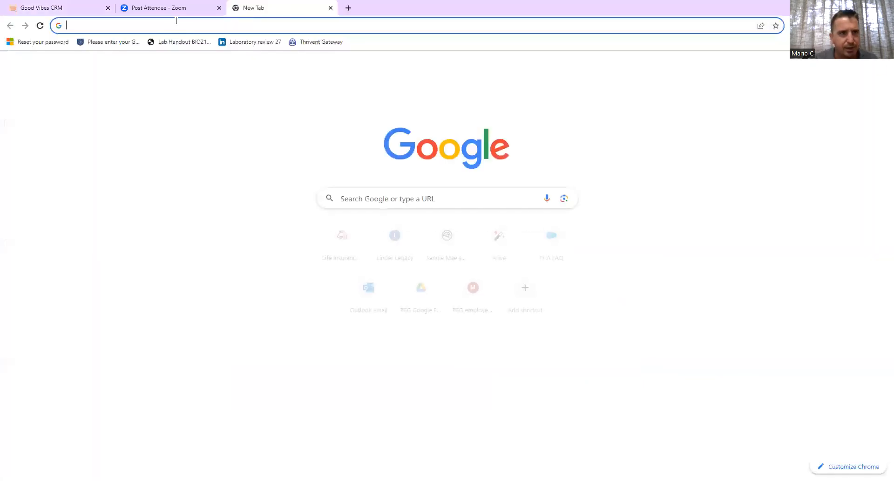
key(ctrl+v)
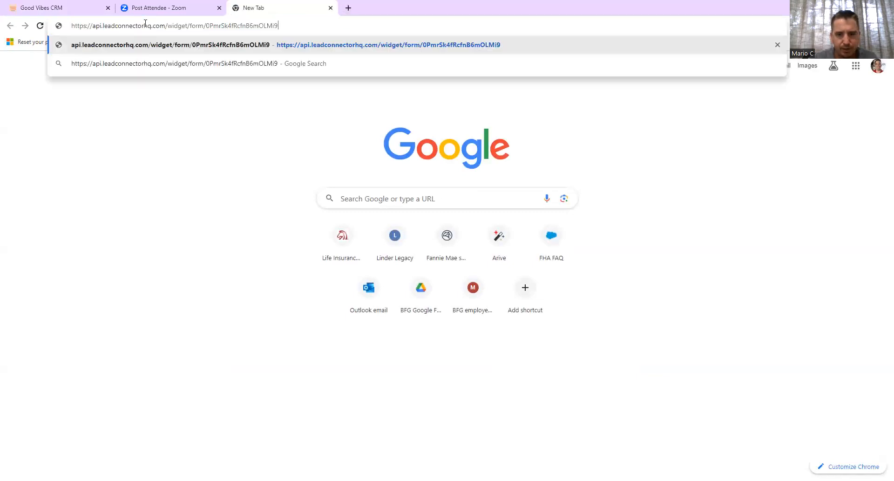
key(Return)
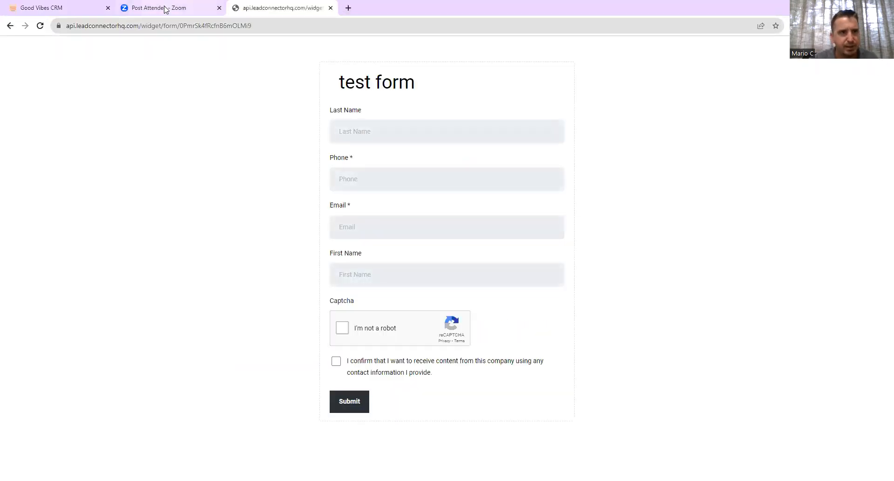
click(161, 8)
click(50, 8)
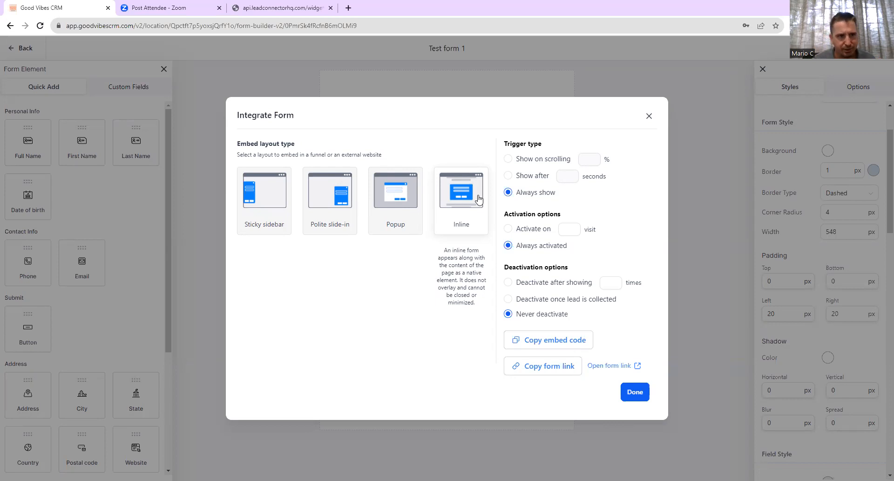
click(649, 116)
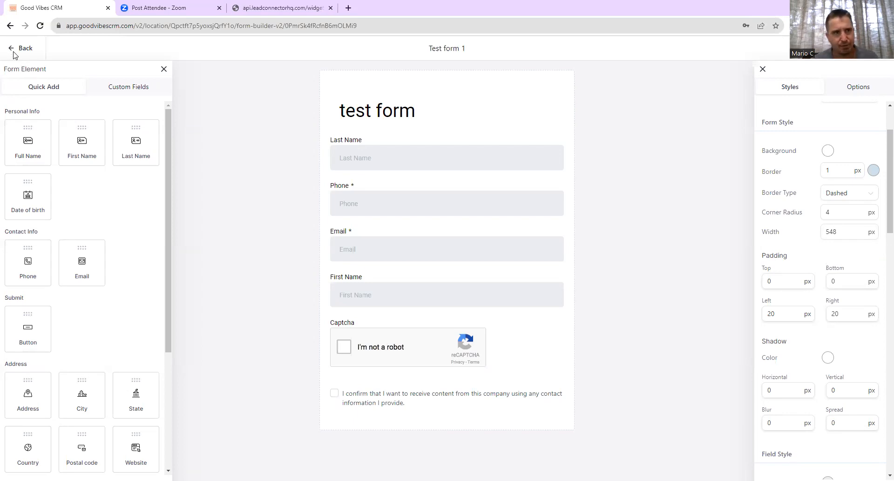
- Leave the form builder and go to Automation > Triggers
click(28, 48)
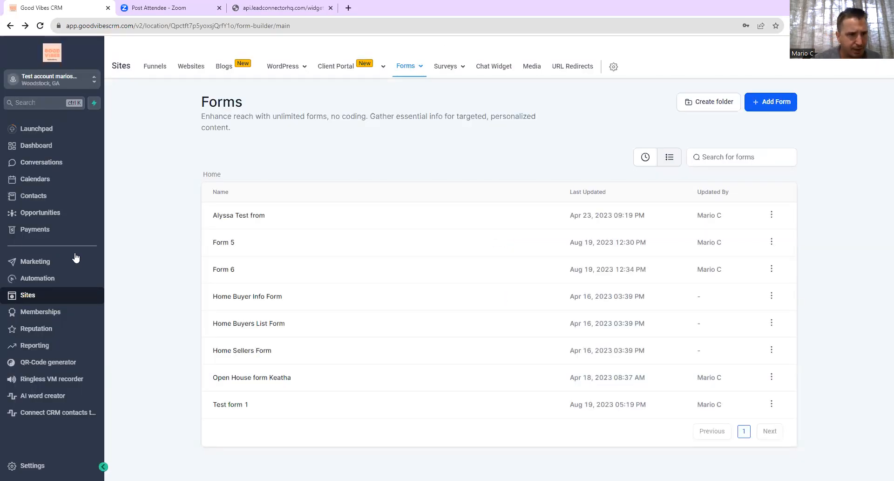
click(49, 279)
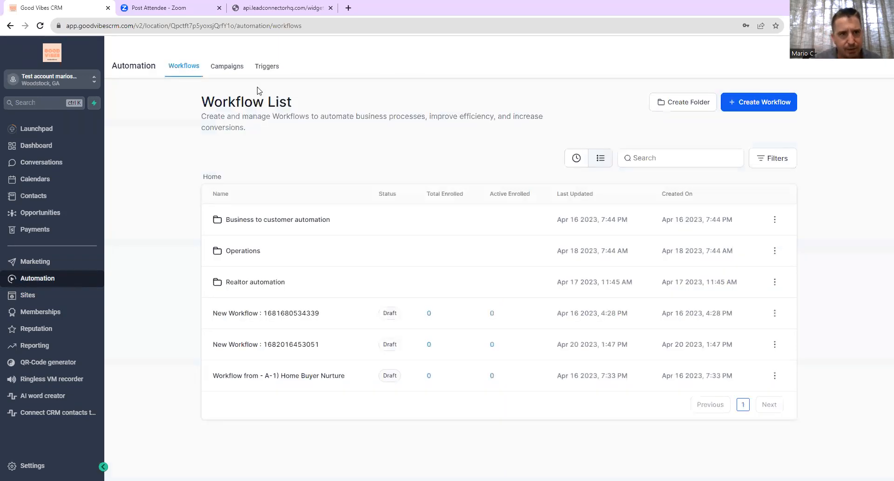
click(268, 66)
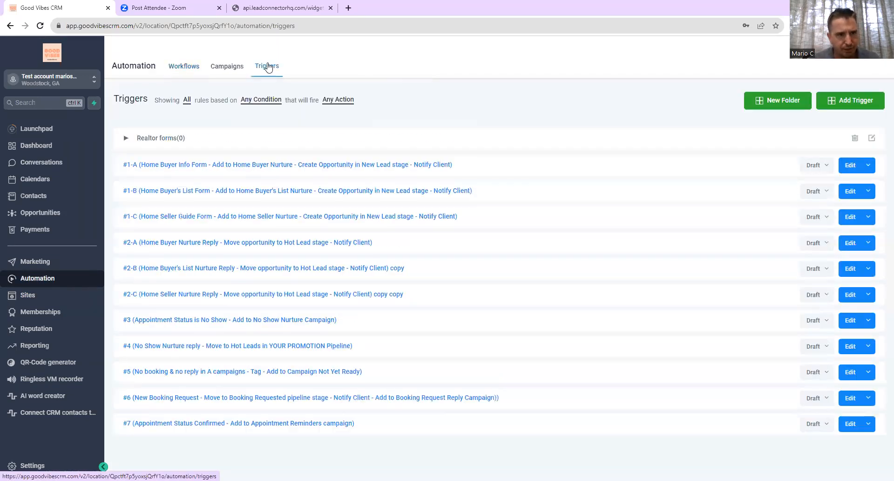
- Add a trigger named 'test form 1 trigger' in the Realtor forms folder and save it
click(857, 101)
click(419, 112)
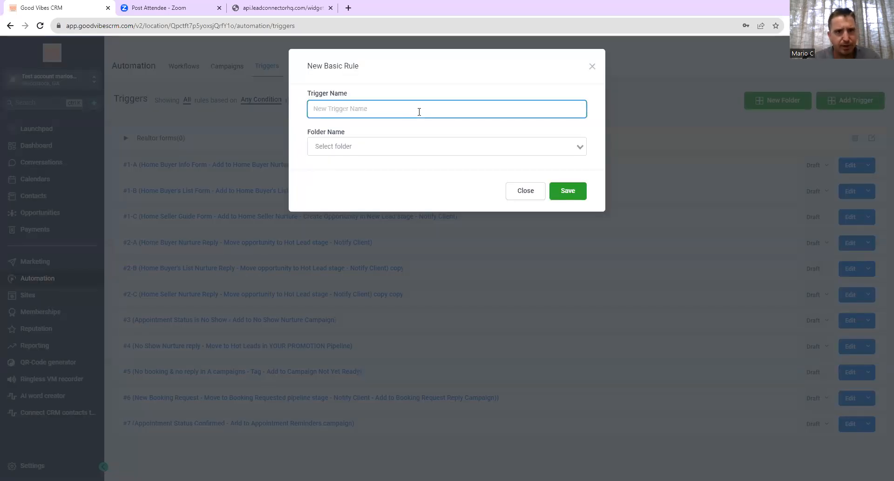
text(form 1)
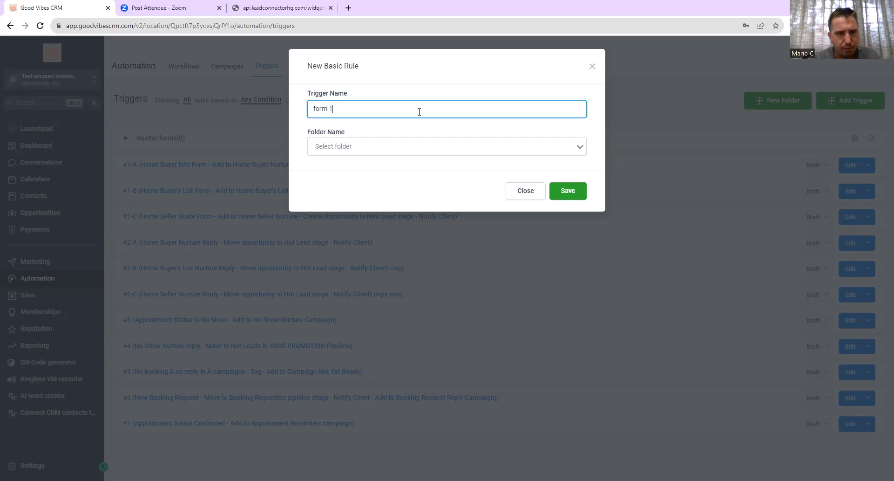
text( trigger test)
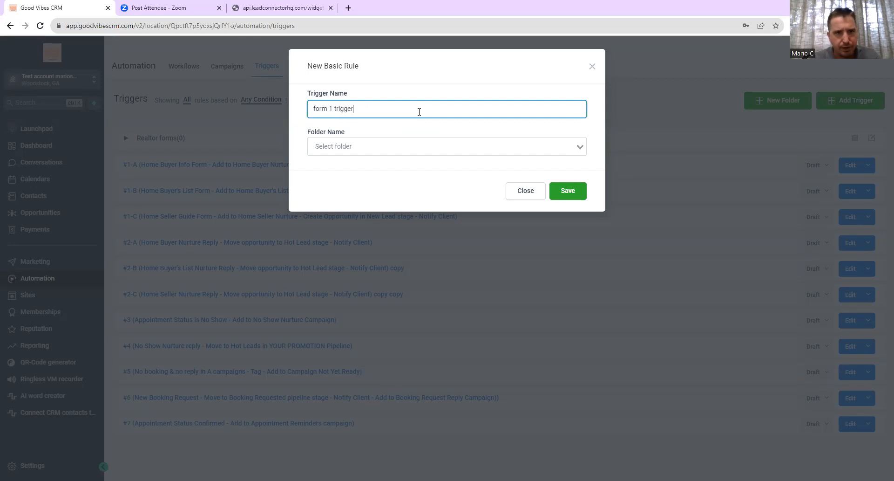
key(BackSpace)
key(BackSpace)
key(BackSpace)
key(BackSpace)
key(BackSpace)
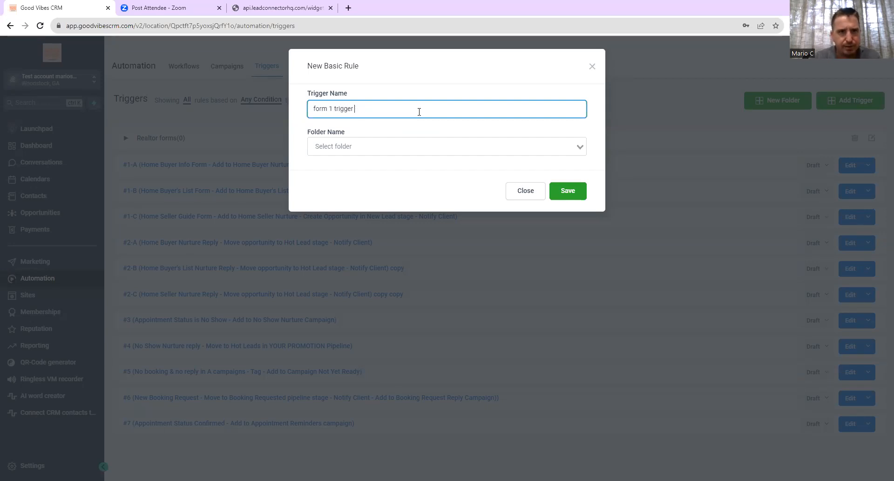
click(313, 108)
text(test)
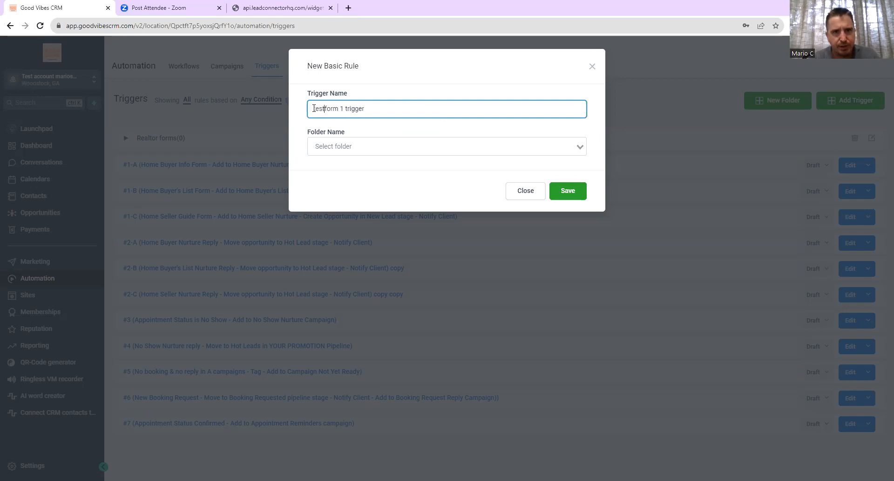
click(342, 148)
click(351, 162)
click(571, 191)
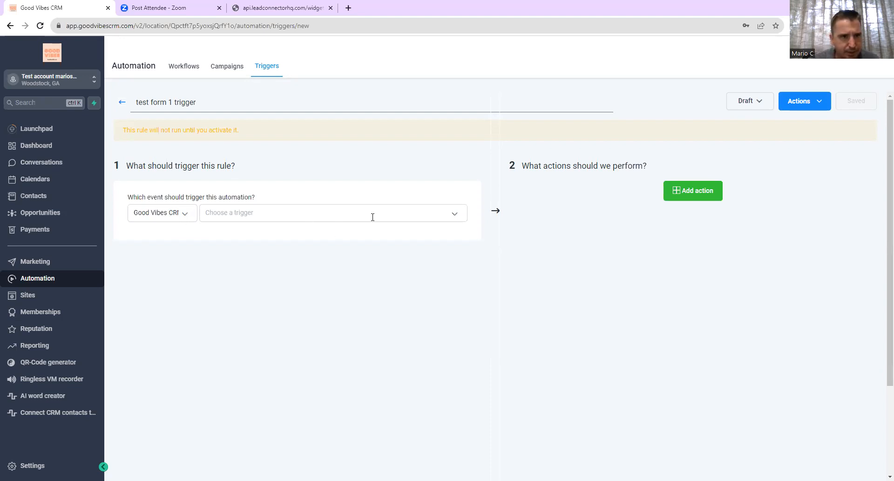
- Set the trigger event to Added to campaign
click(455, 215)
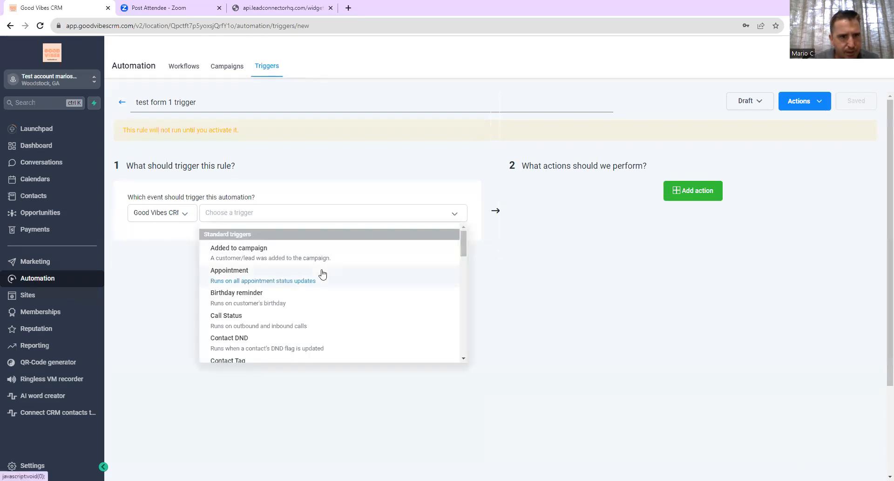
scroll(323, 274, down, 10)
scroll(322, 274, up, 10)
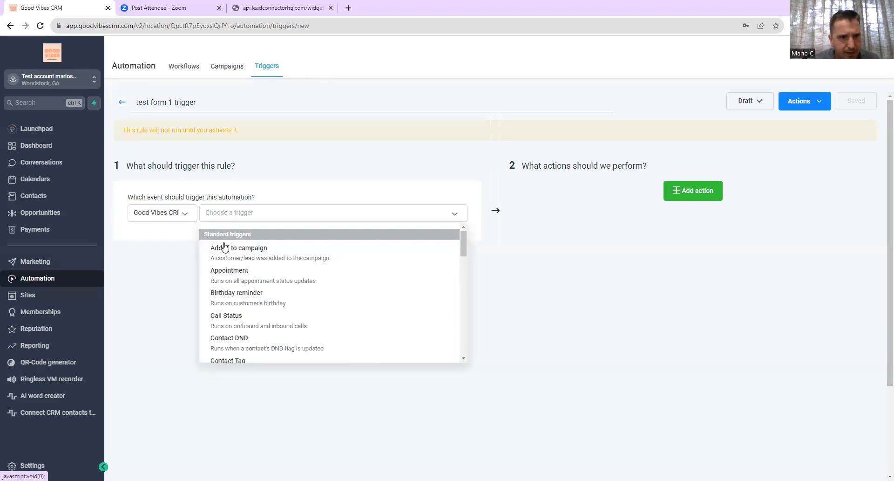
click(246, 254)
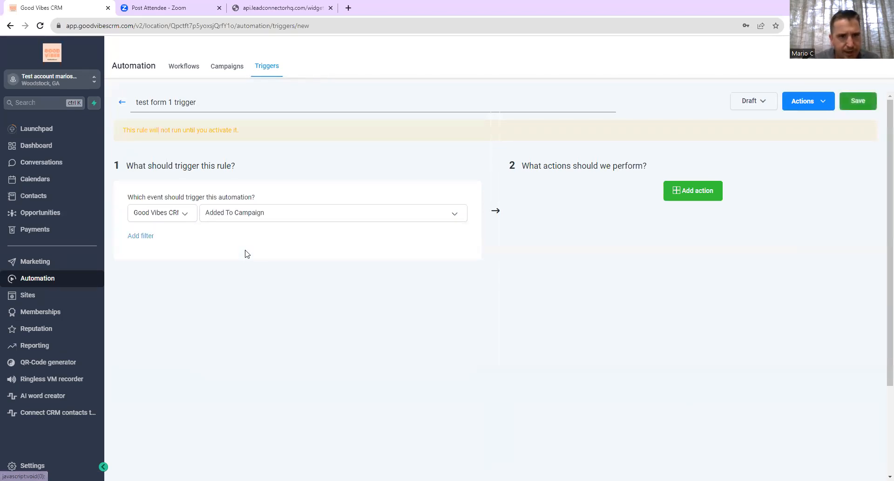
- Check the trigger sources, add a filter, then delete the empty filter row
click(186, 218)
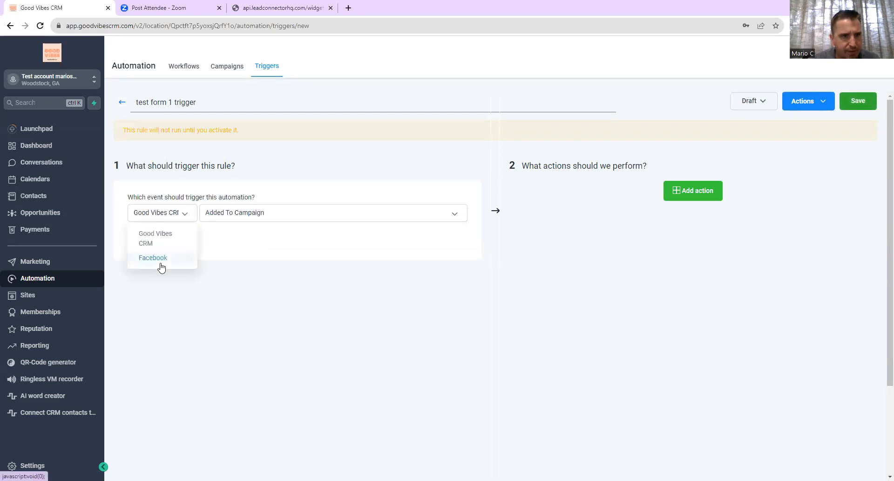
click(250, 238)
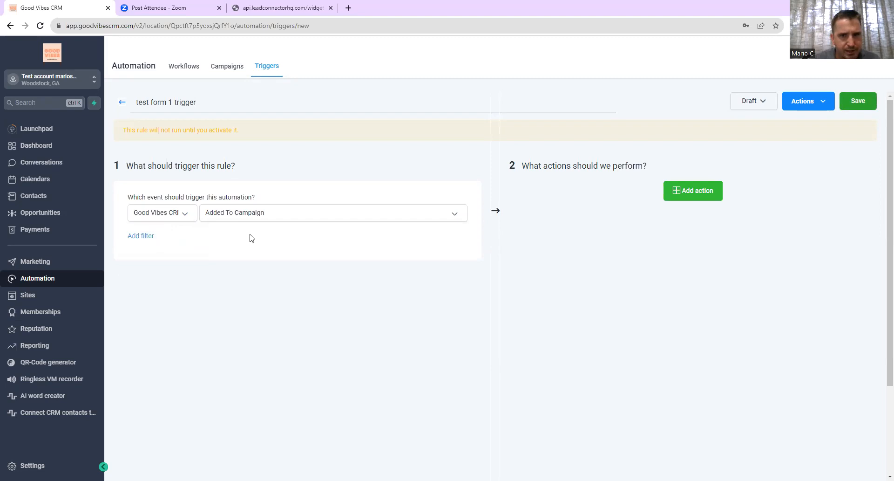
click(150, 238)
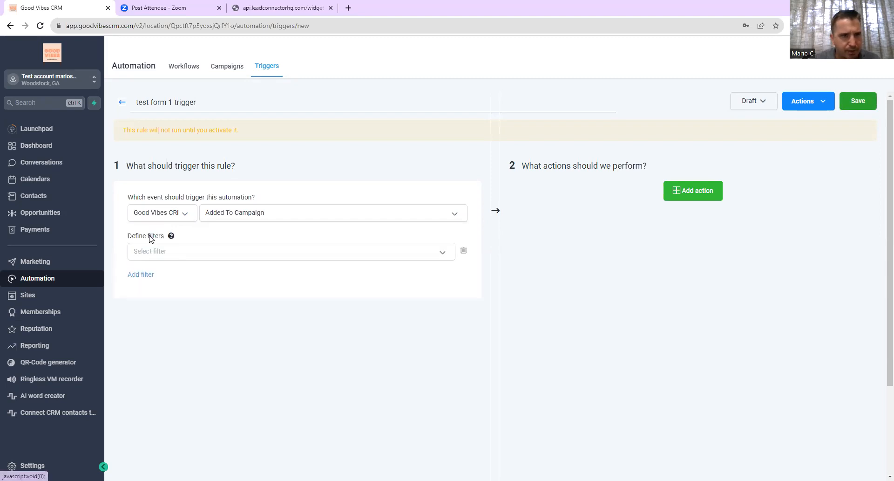
click(443, 254)
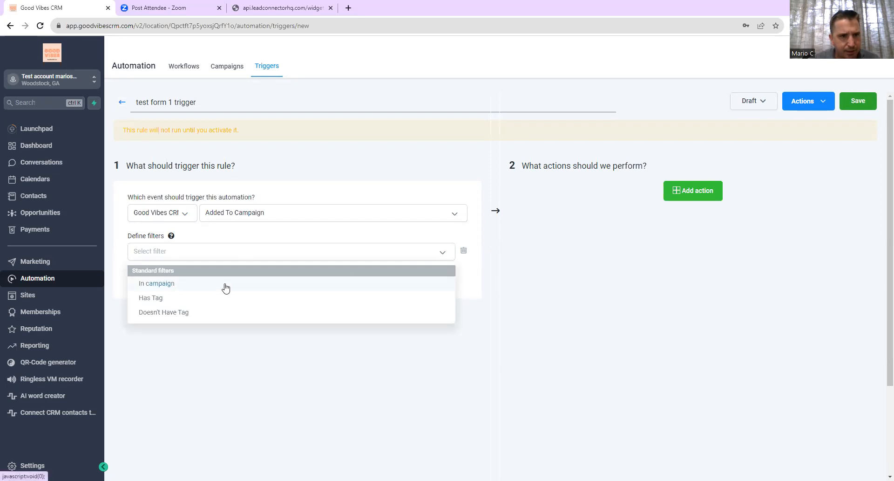
click(289, 232)
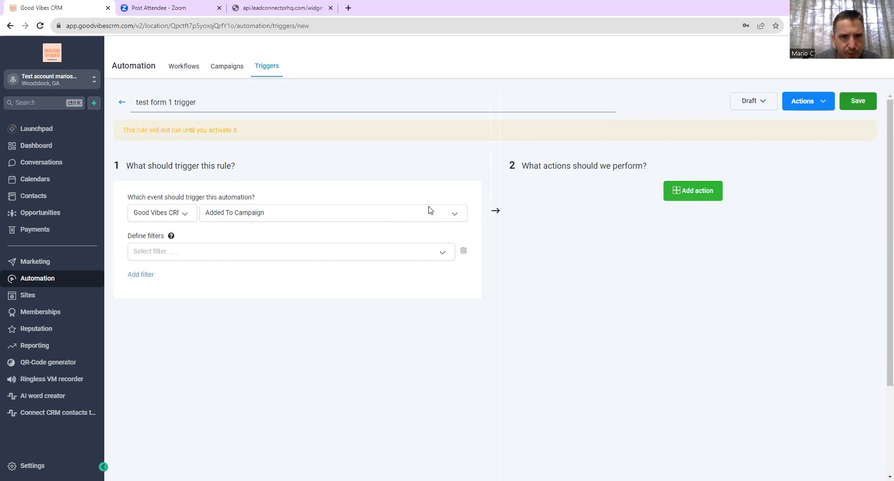
click(464, 252)
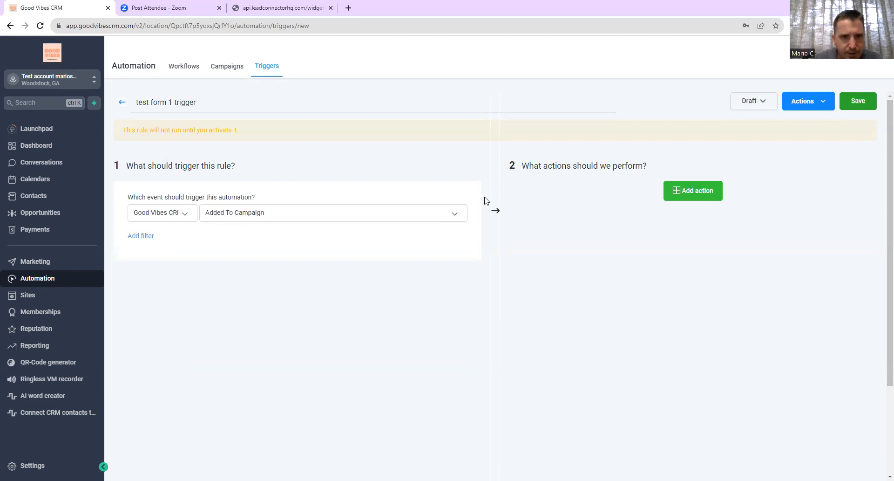
- Change the trigger event to Form submitted
click(454, 215)
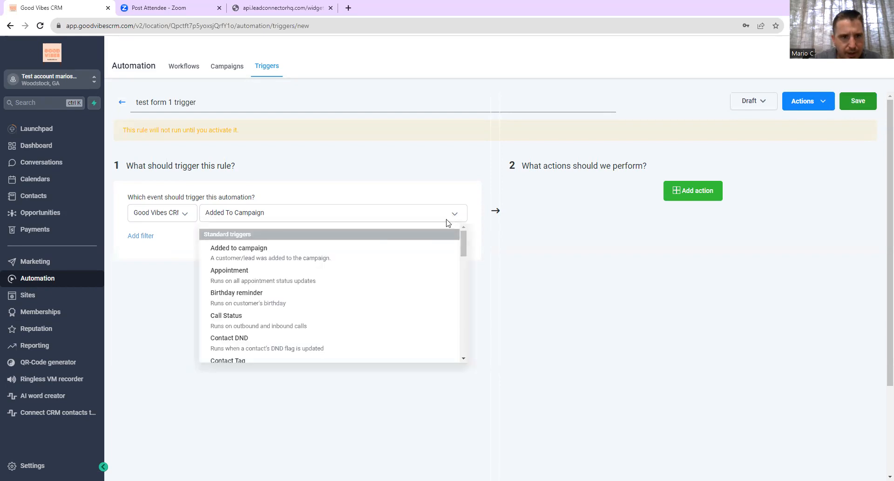
scroll(364, 281, down, 5)
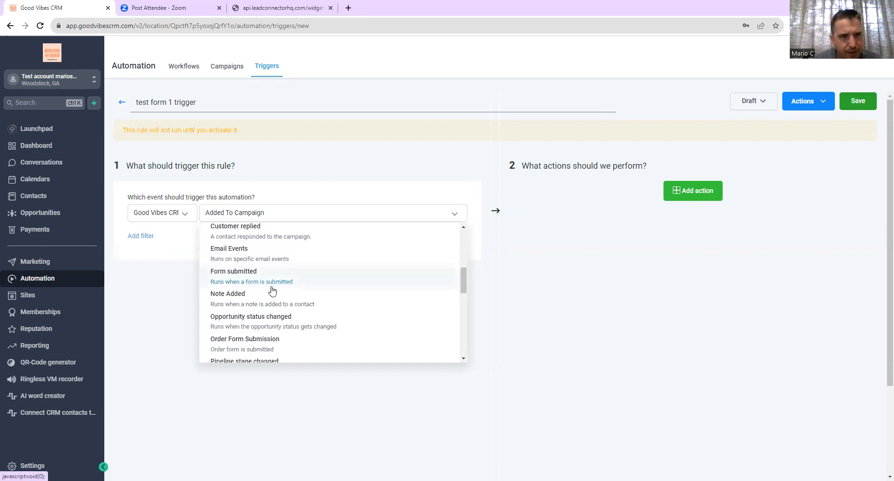
scroll(303, 278, up, 5)
scroll(303, 278, down, 7)
scroll(303, 278, down, 5)
scroll(303, 278, up, 10)
scroll(302, 278, down, 5)
scroll(302, 278, up, 1)
click(254, 259)
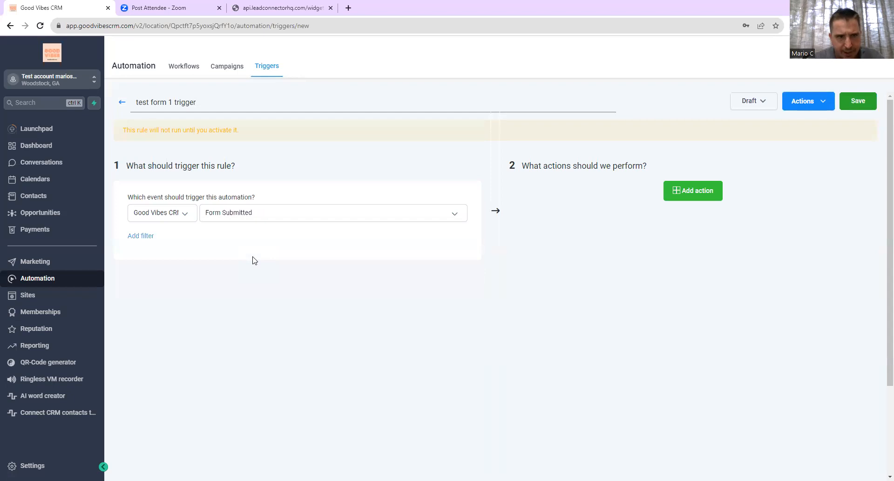
- Add a 'Form is' filter limiting the trigger to Test form 1
click(138, 237)
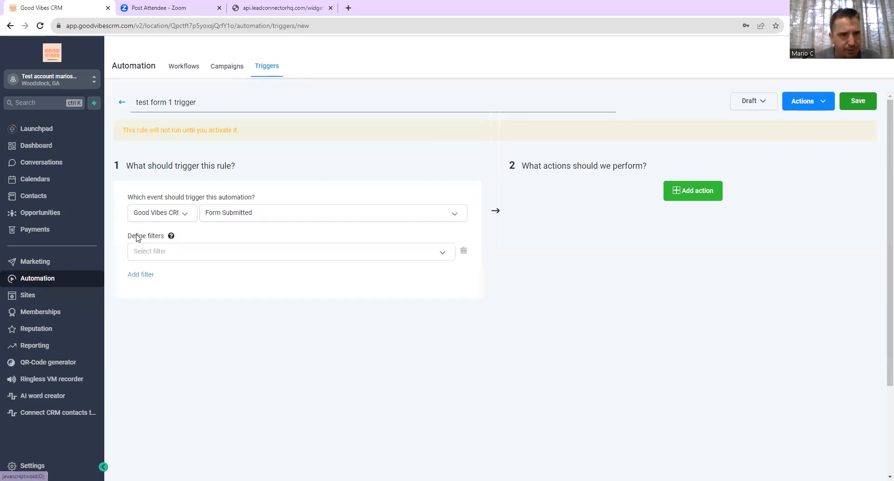
click(442, 255)
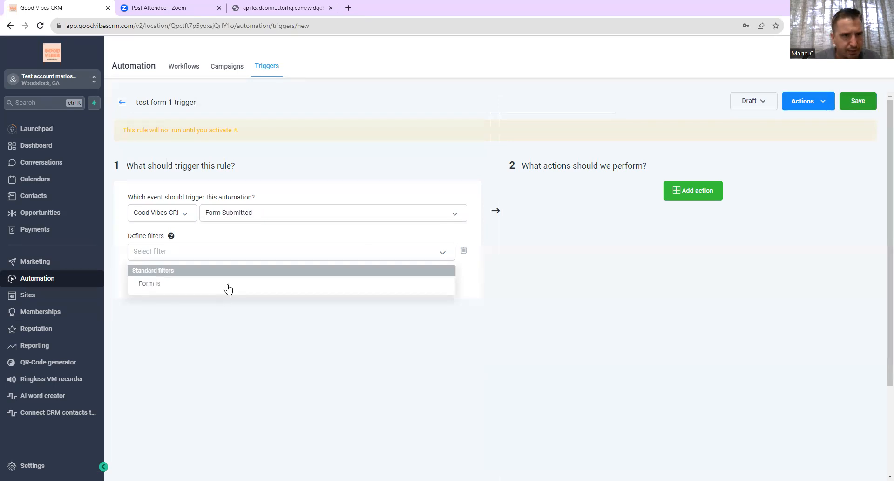
click(232, 283)
click(442, 253)
click(346, 276)
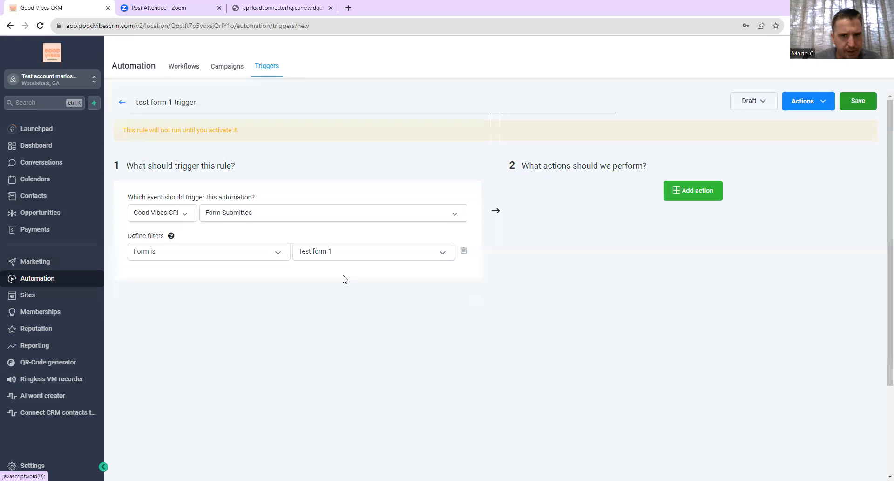
- Add an action step and browse the Standard actions list down to Send email
click(678, 191)
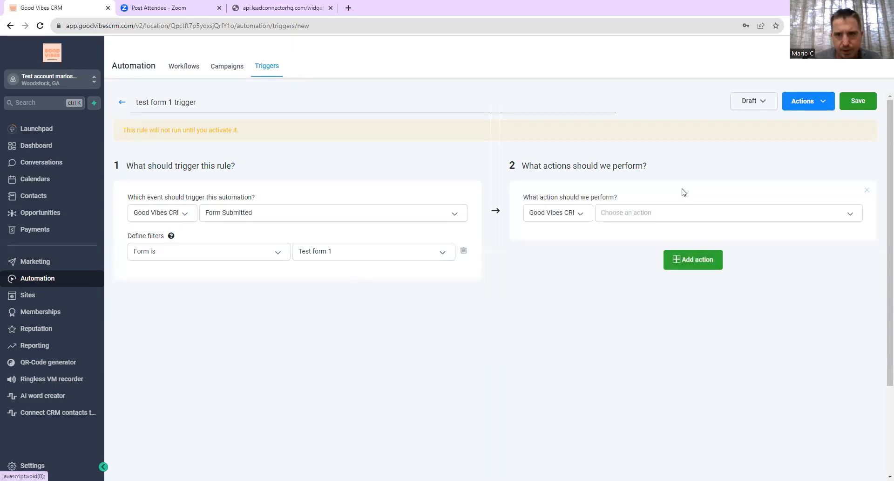
click(850, 220)
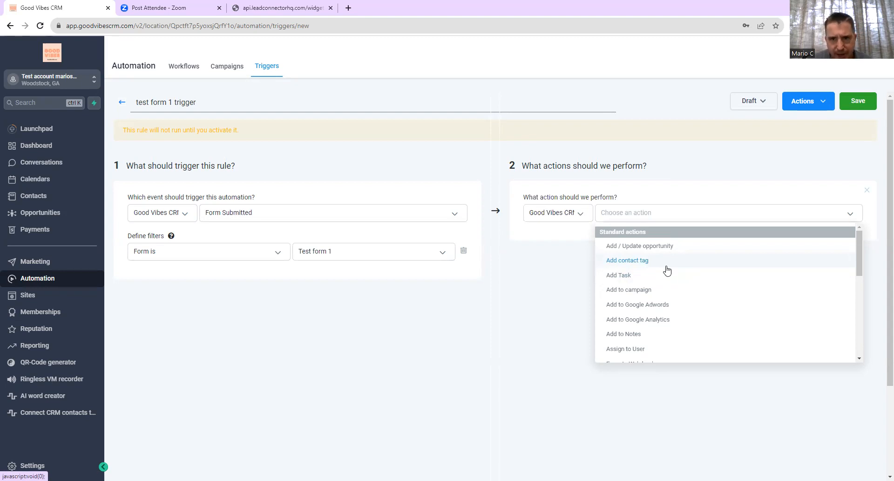
scroll(667, 270, down, 4)
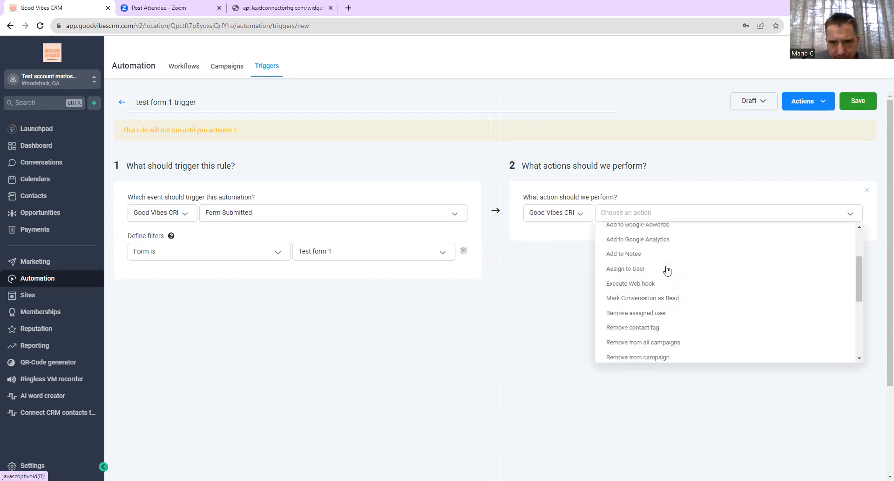
scroll(667, 271, down, 5)
scroll(667, 270, up, 10)
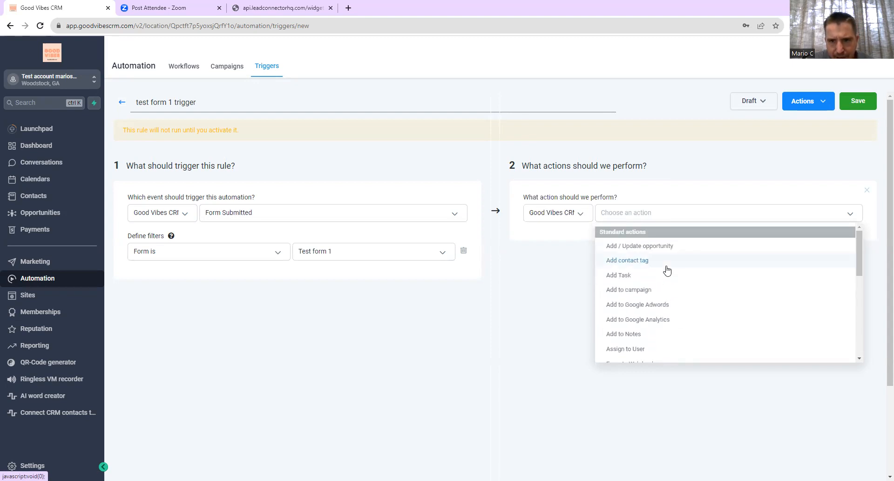
scroll(666, 270, down, 3)
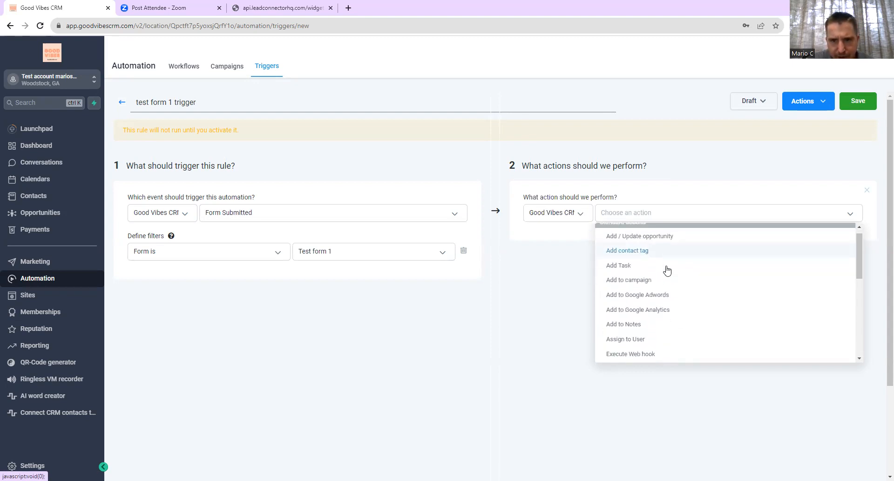
scroll(667, 270, down, 2)
right_click(627, 321)
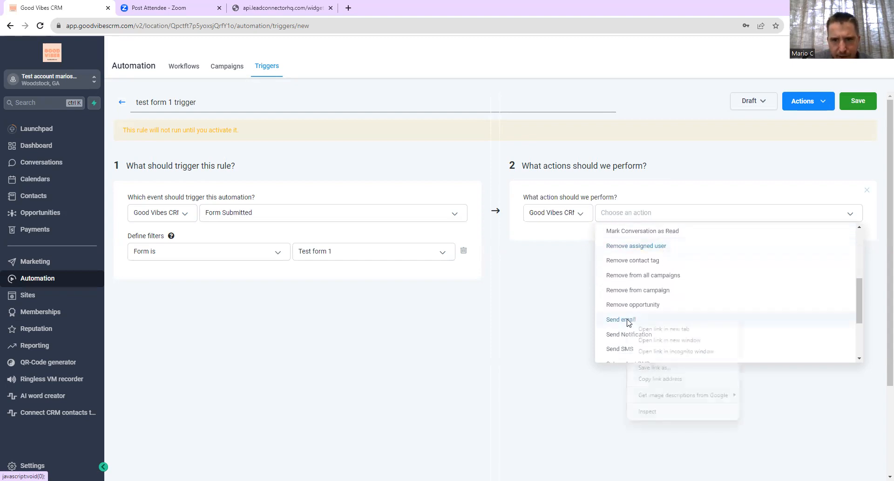
click(625, 320)
click(625, 320)
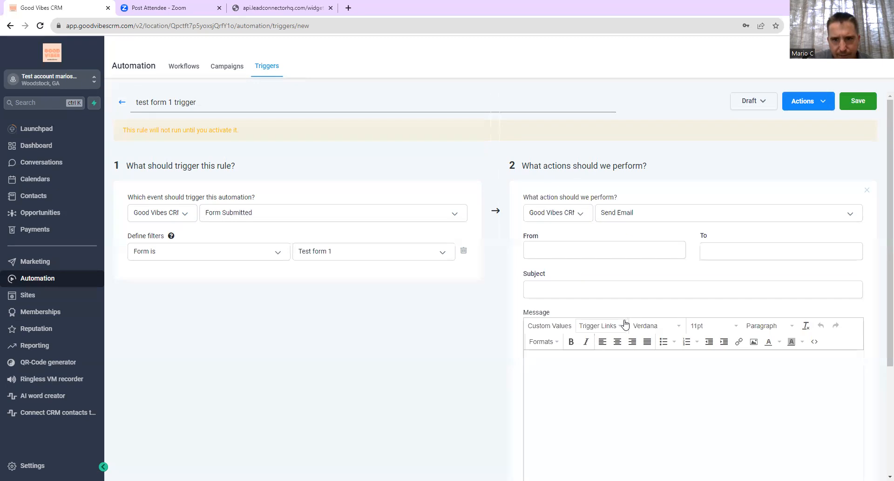
click(531, 251)
right_click(553, 250)
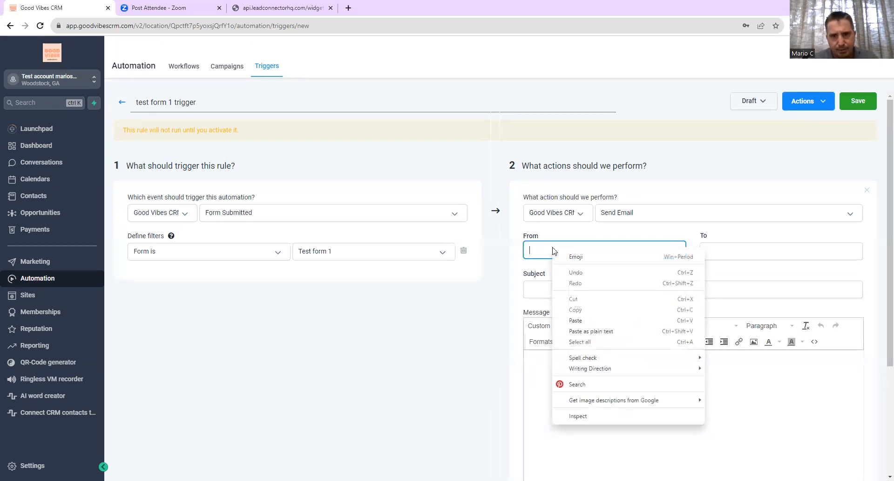
click(552, 247)
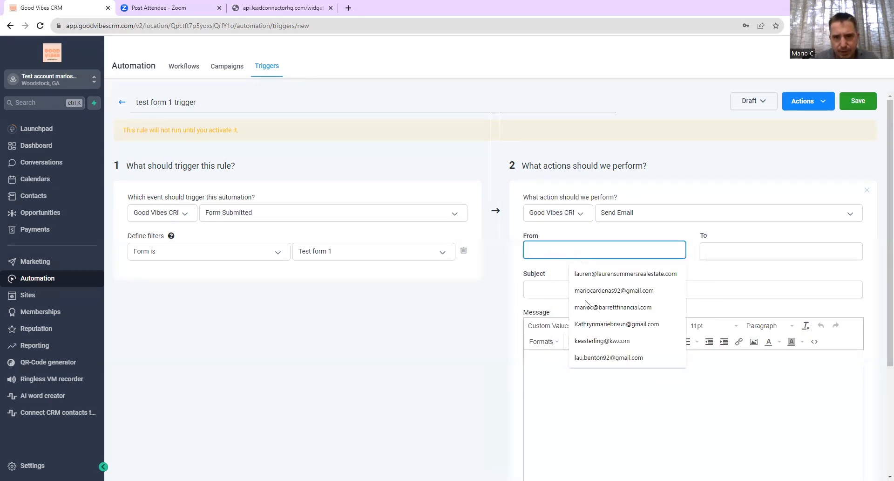
scroll(543, 306, down, 2)
click(546, 284)
click(569, 239)
mouse_move(557, 280)
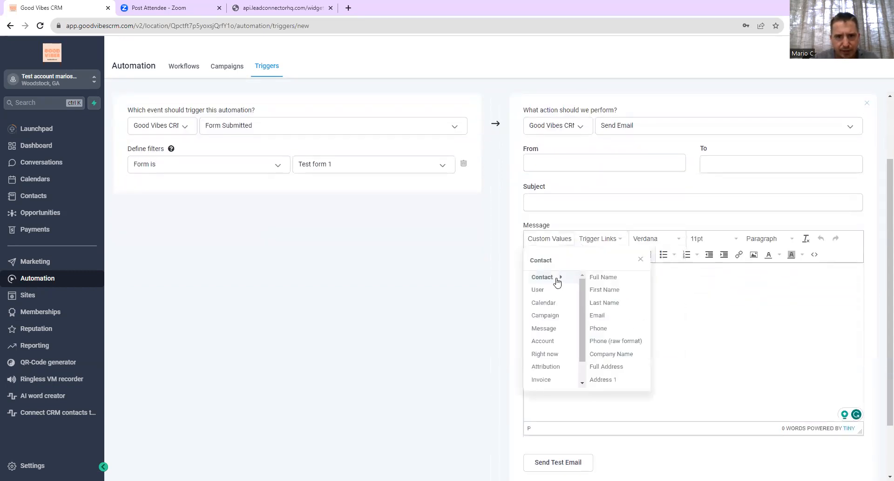
right_click(614, 298)
click(611, 294)
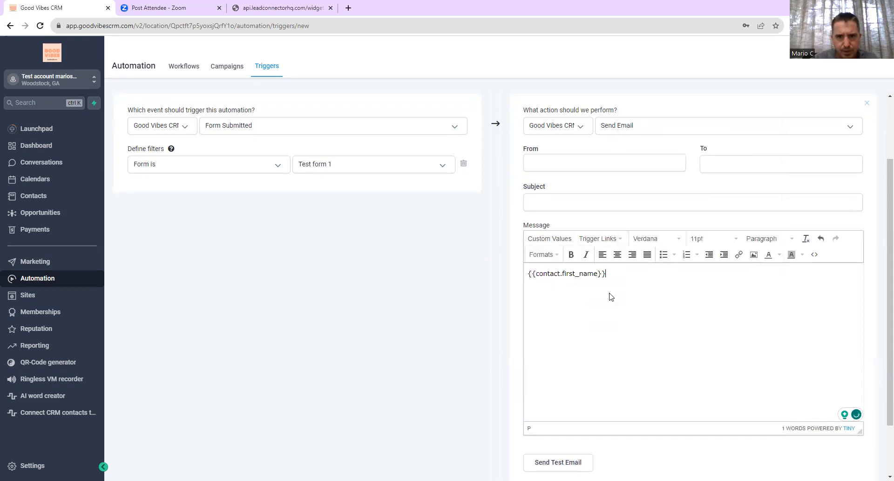
key(Return)
key(Return)
key(Return)
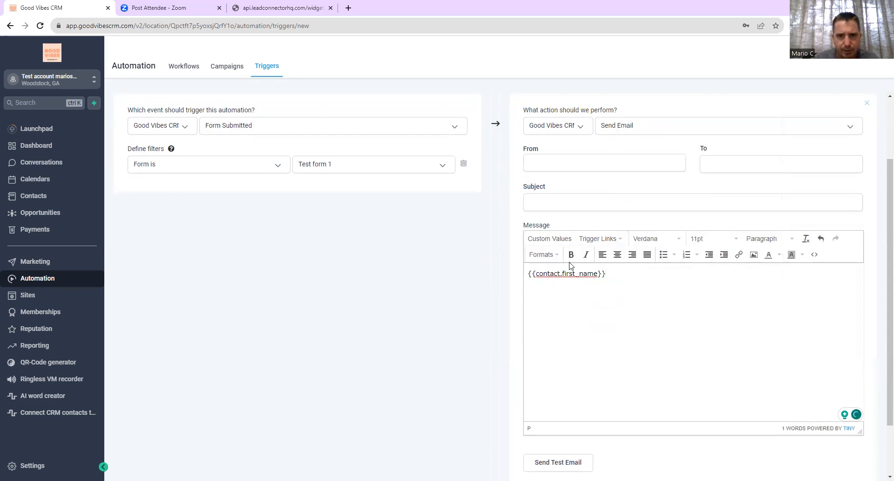
right_click(558, 258)
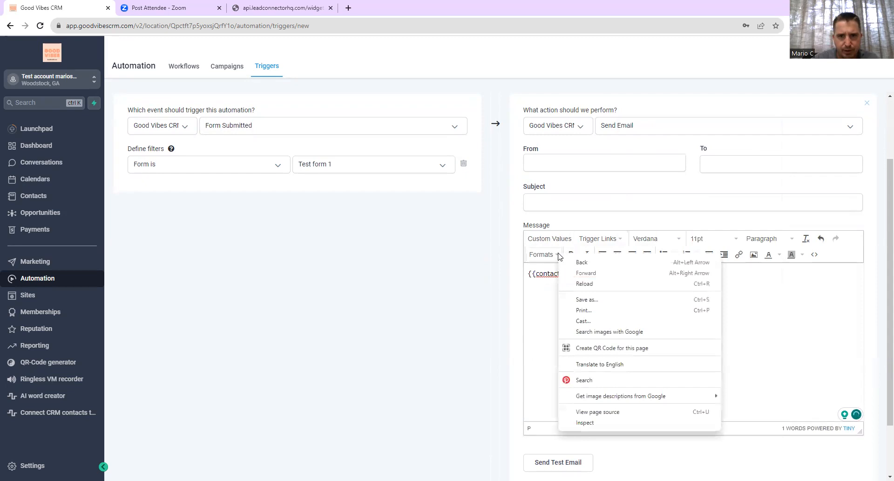
click(530, 327)
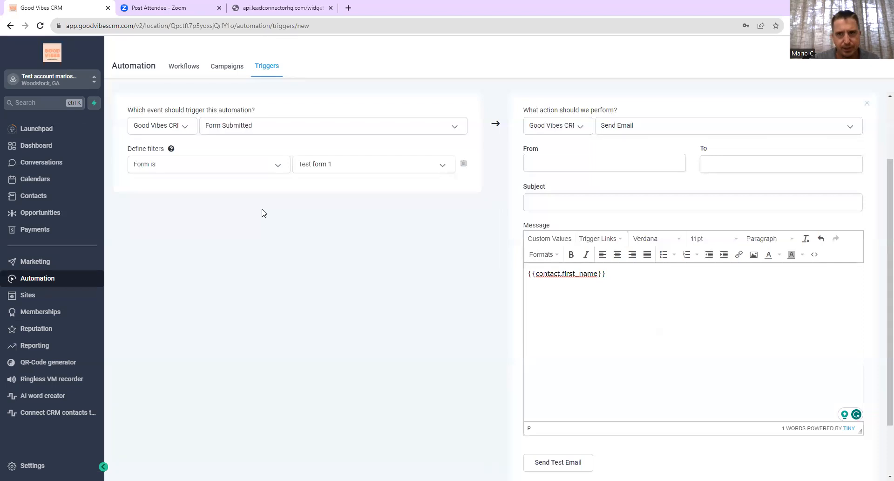
- On the published test form, enter a sample last name, email address and first name
click(259, 2)
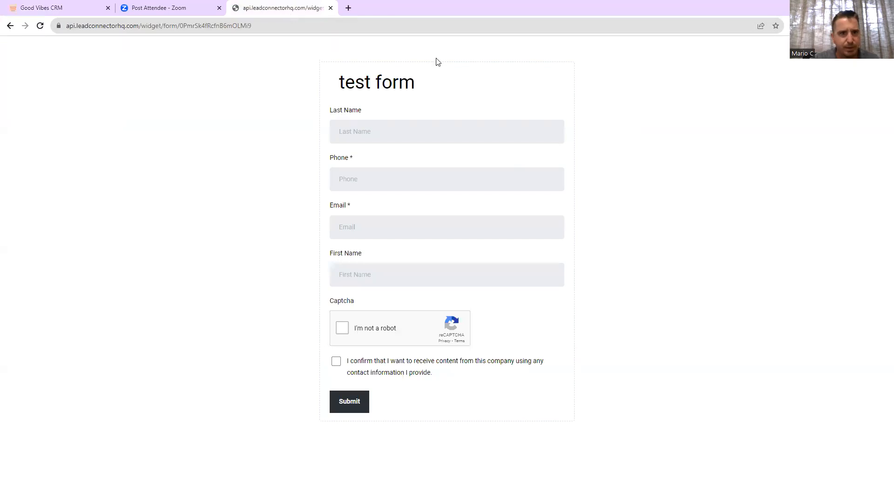
click(368, 126)
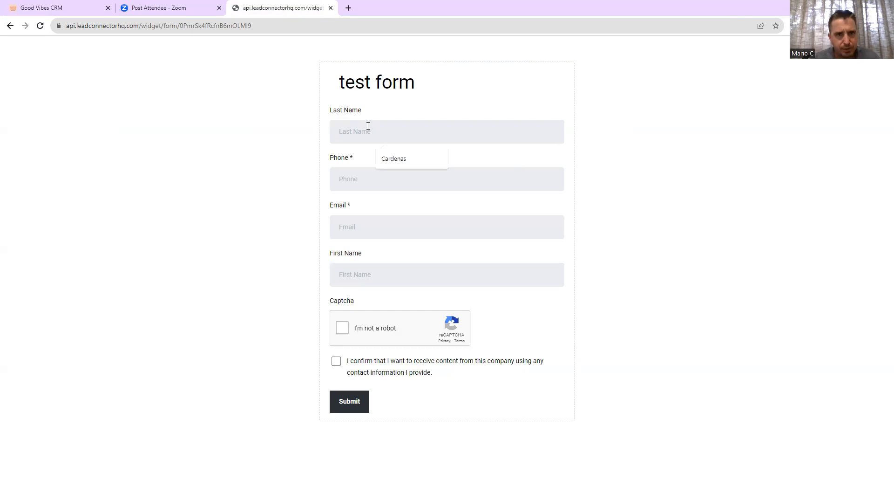
text(Fake)
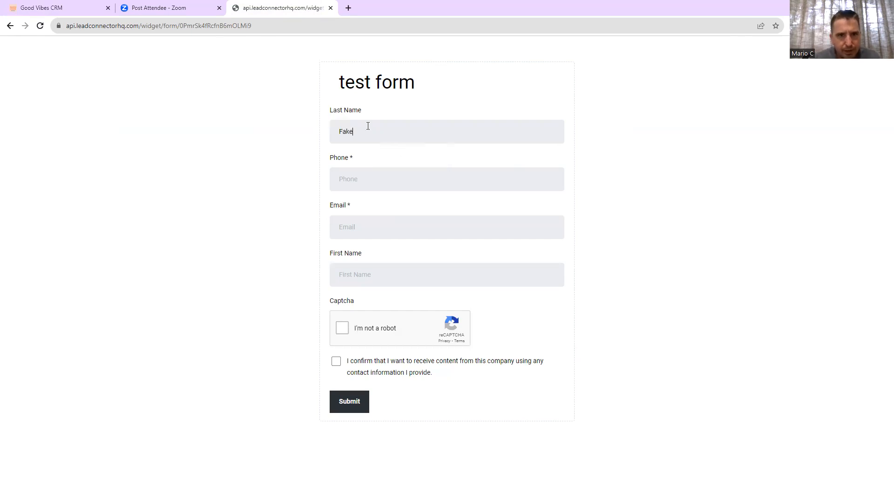
text(70888992)
right_click(363, 222)
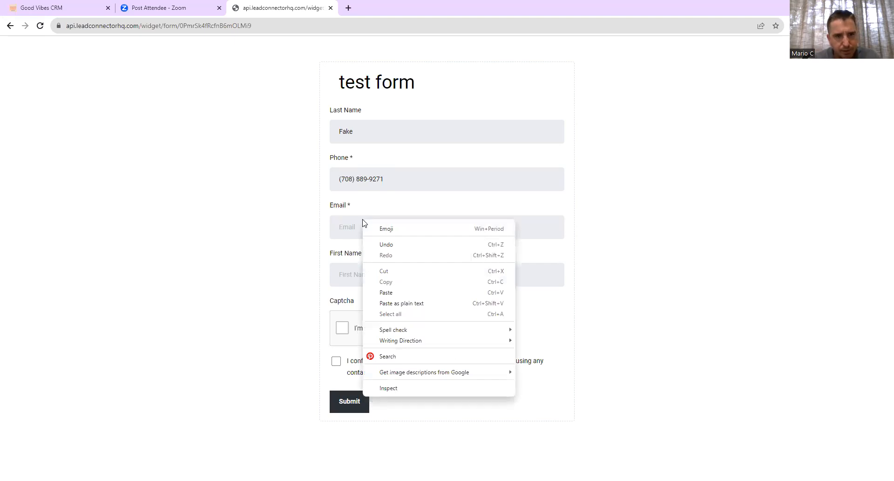
click(354, 221)
click(369, 266)
text(Fake)
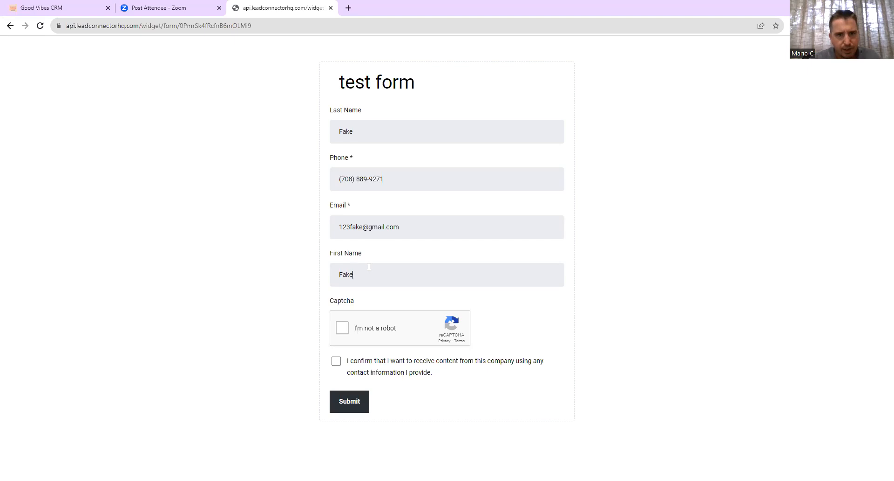
- Tick reCAPTCHA and consent, submit the form, and return to the CRM tab
click(345, 327)
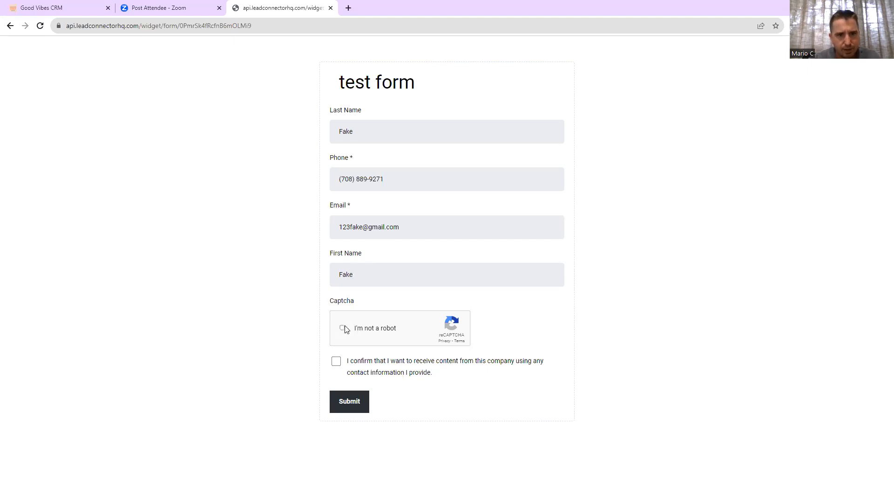
click(336, 361)
click(353, 411)
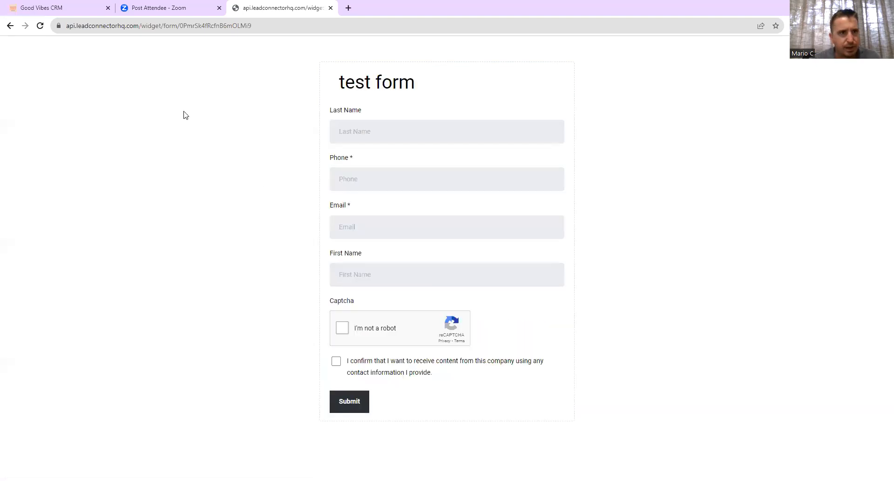
click(49, 8)
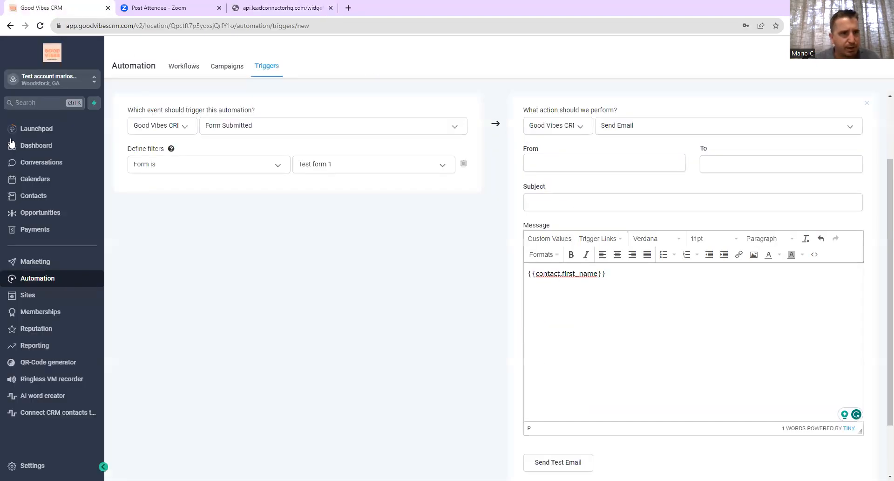
- Stay on the unsaved trigger page and try saving, dismissing the missing email fields warning
click(33, 194)
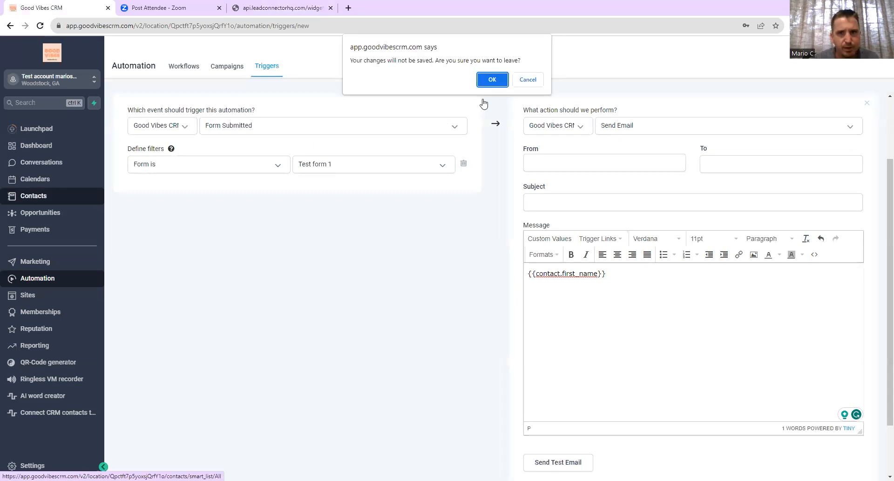
click(528, 80)
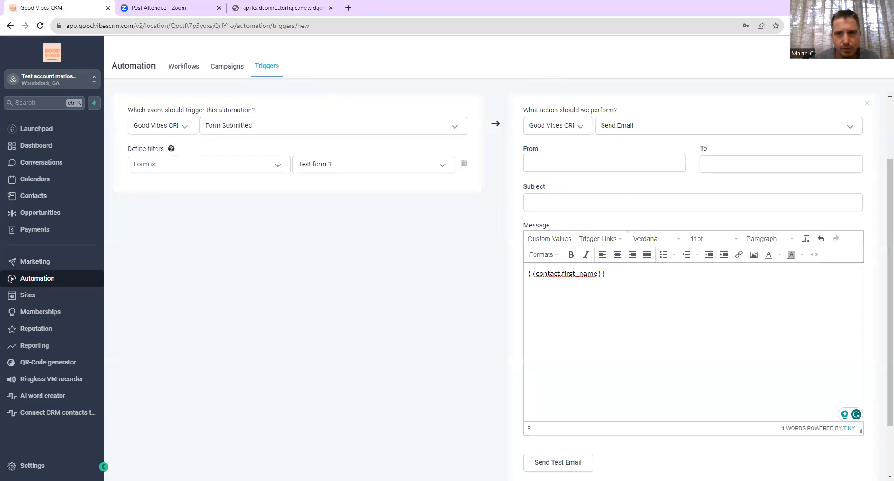
click(861, 101)
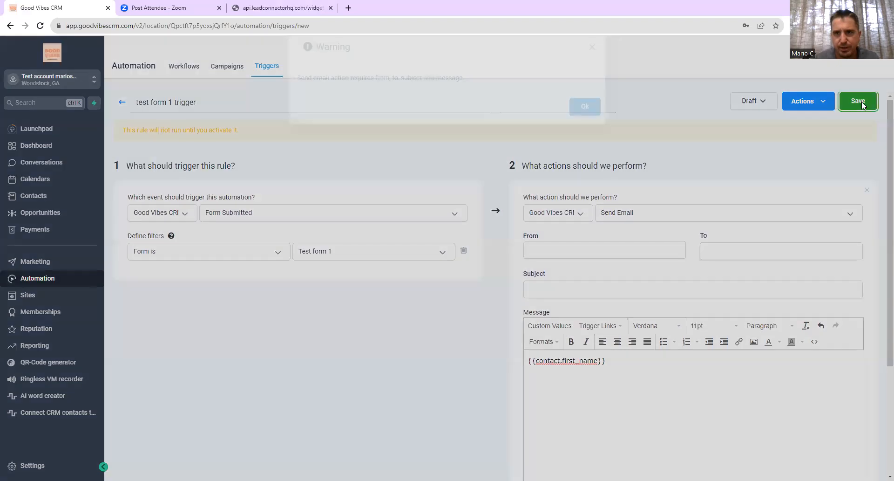
click(586, 131)
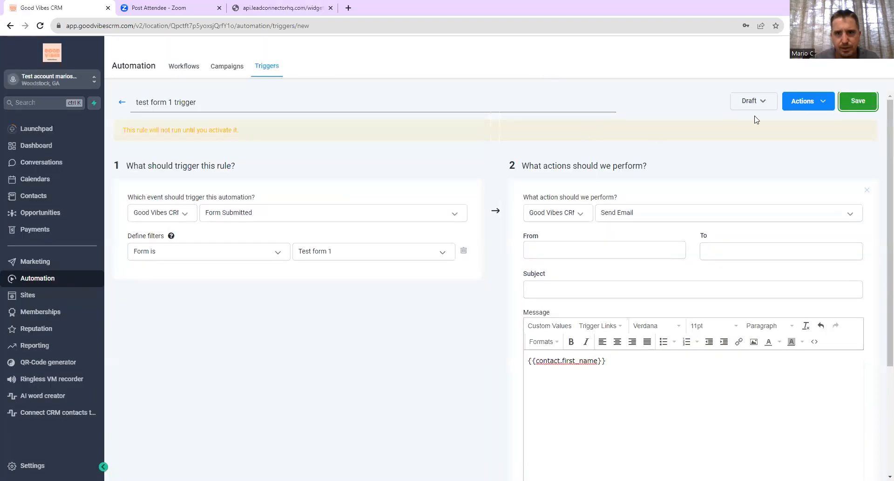
- Fill the email Subject 'tes', From 'test' and To 'te', then save the trigger
click(561, 282)
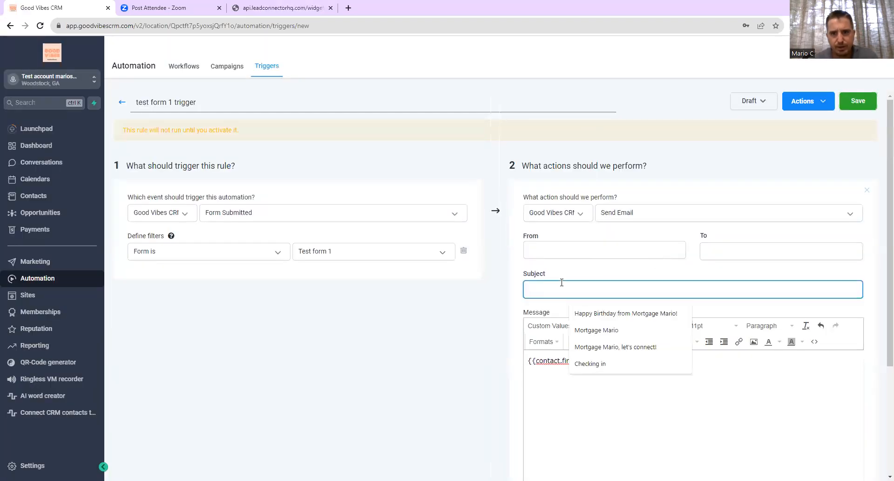
text(tes)
click(591, 256)
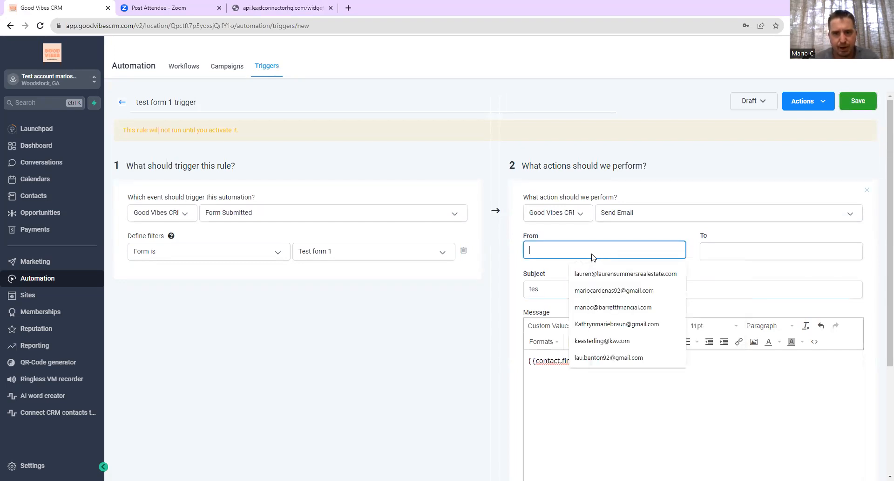
text(test)
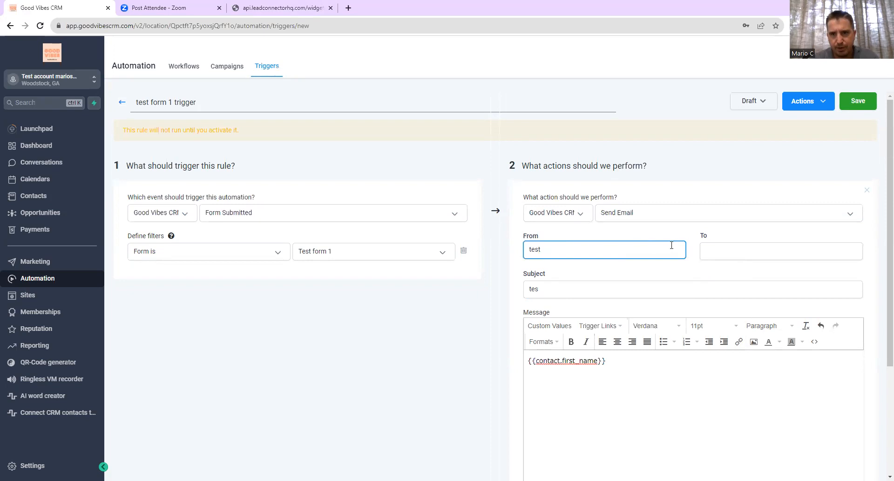
click(718, 246)
text(test)
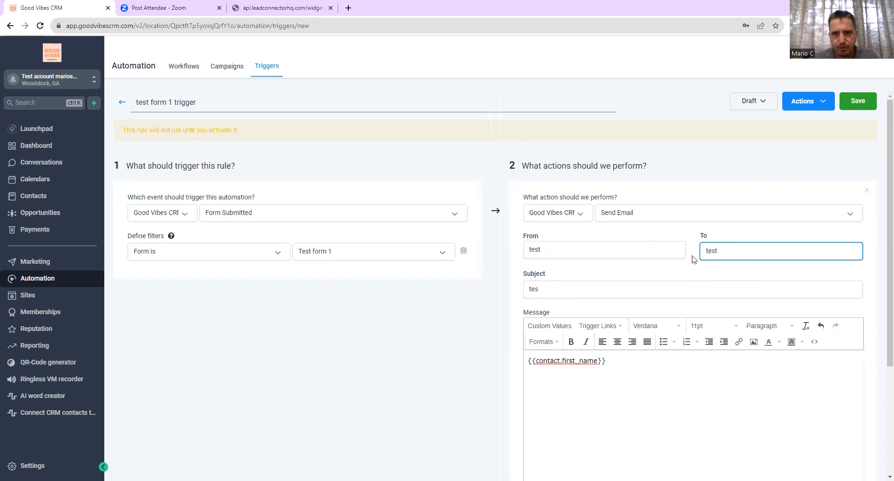
click(641, 275)
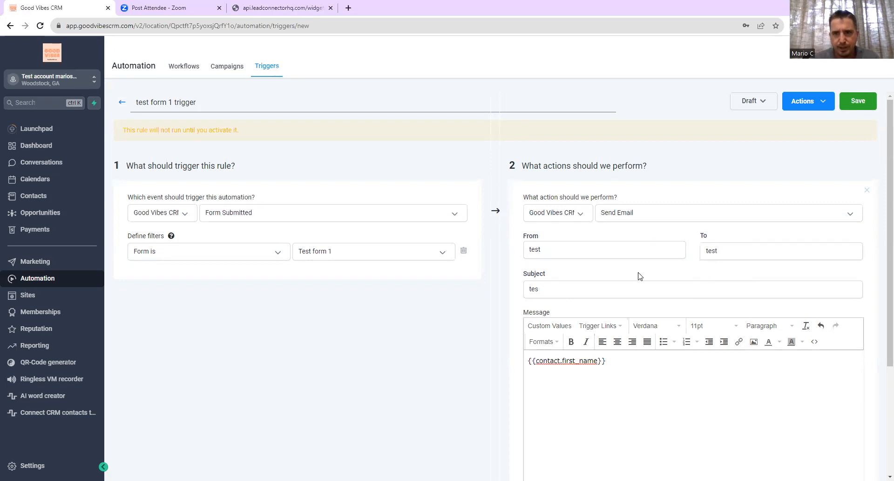
click(857, 110)
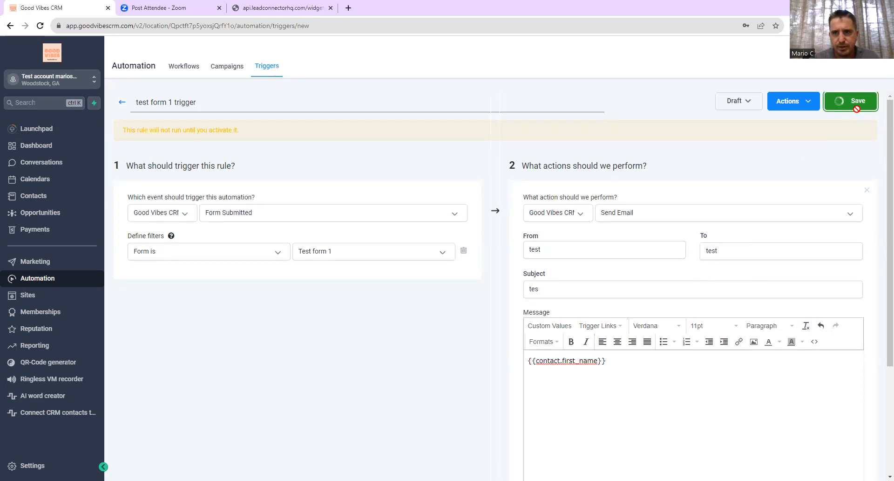
- Change the trigger status from Draft to Active and go to Contacts
click(757, 108)
click(749, 121)
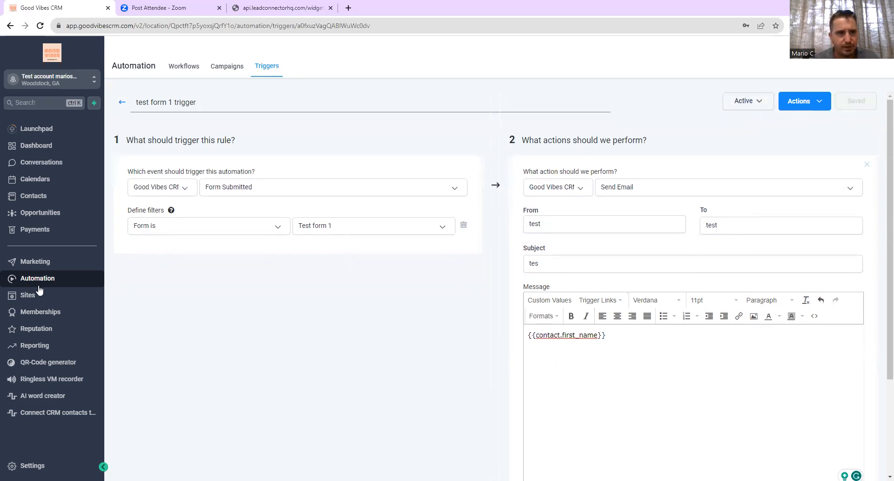
click(41, 198)
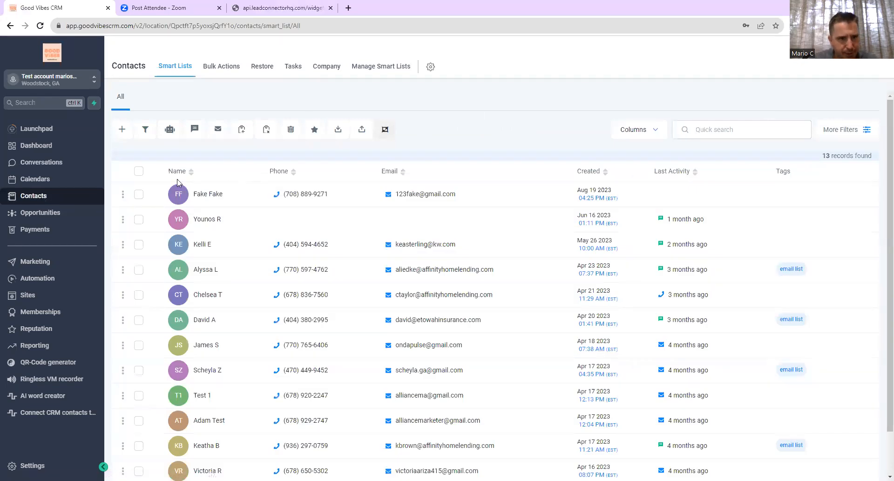
- Open the newest contact's record and review its details, opportunities and Form Submitted activity
click(208, 193)
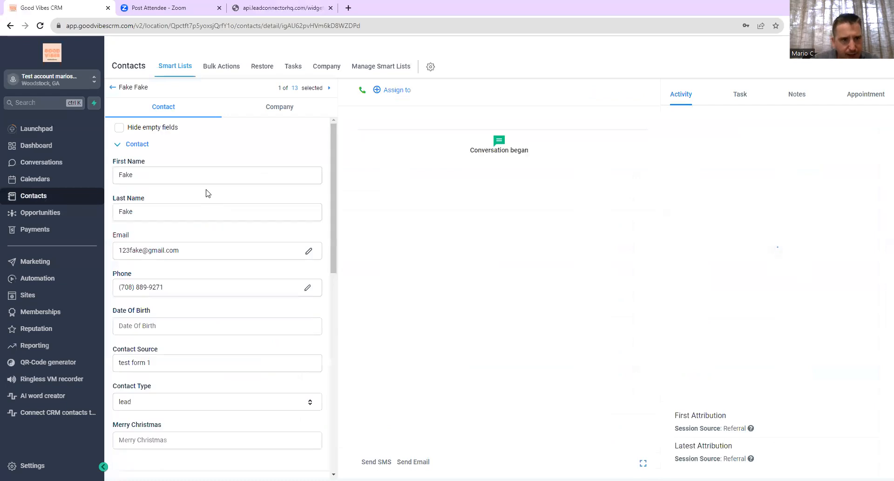
drag(334, 190, 335, 443)
scroll(303, 345, up, 10)
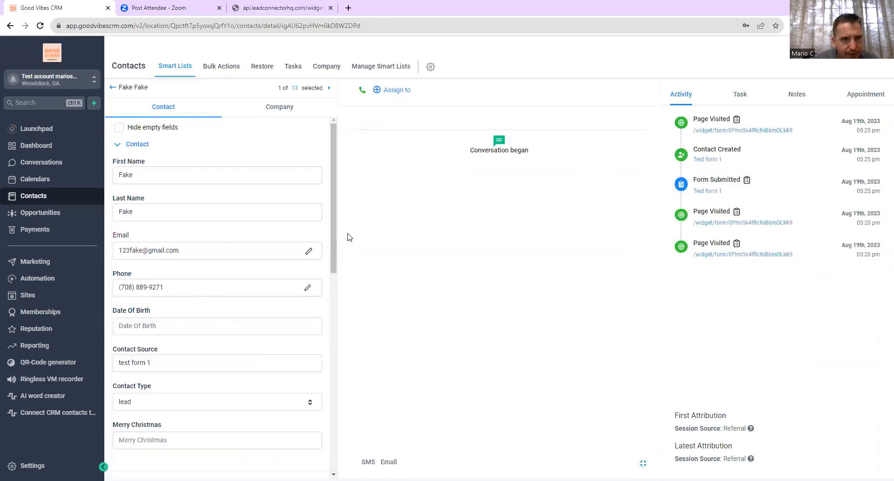
drag(332, 222, 340, 359)
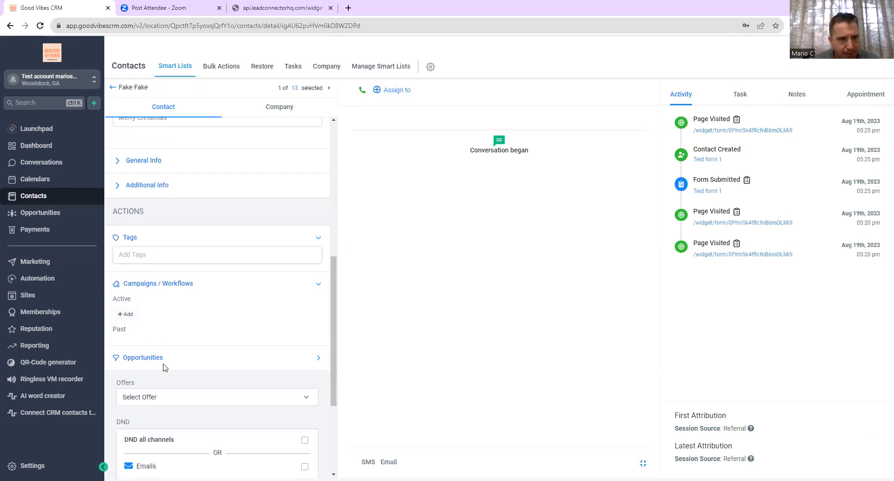
click(137, 358)
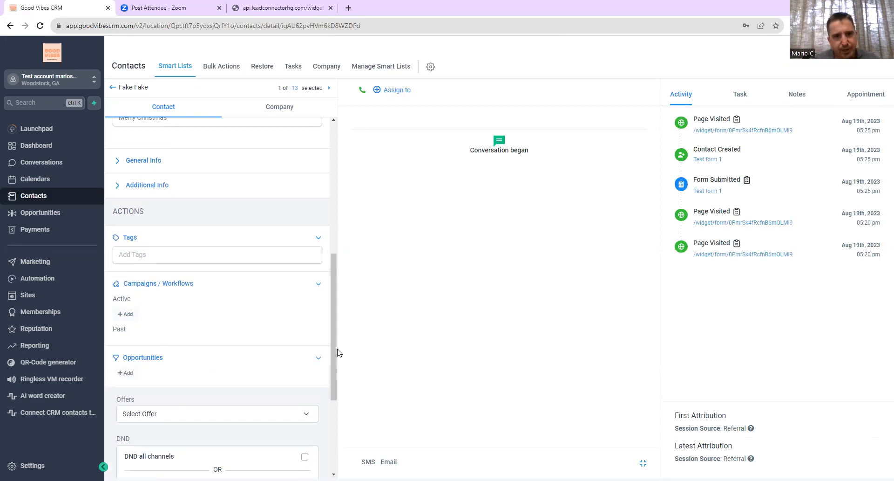
drag(339, 352, 334, 186)
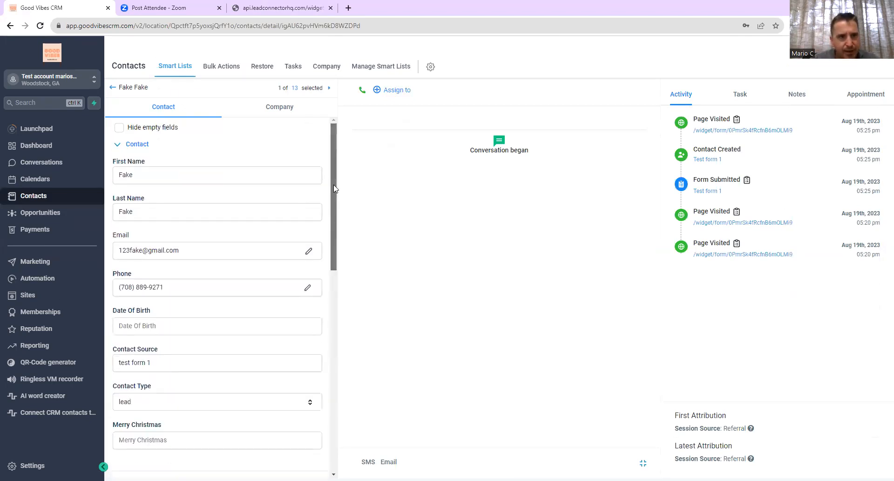